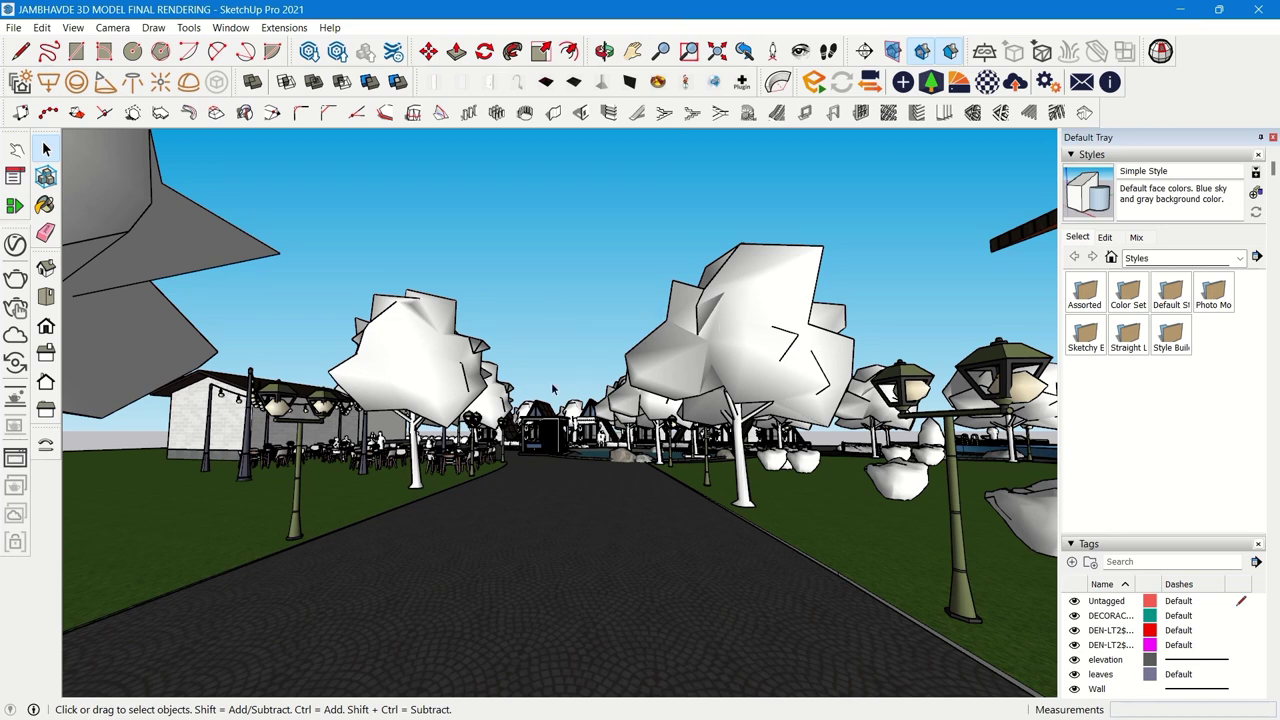
Step: Examine the tree-lined entrance road of the resort model, including its street lamps, lawns and the roofed brick-column pavilion
scroll(623, 476, up, 3)
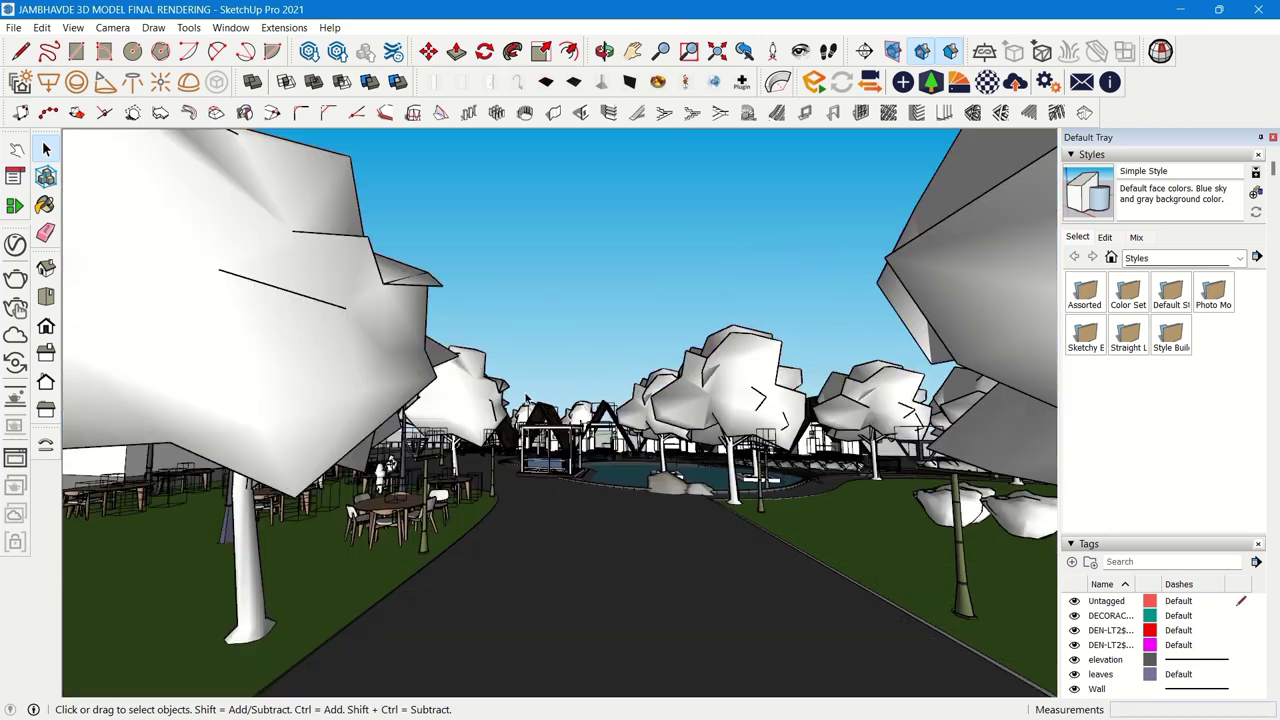
middle_drag(623, 476, 570, 530)
middle_drag(547, 458, 583, 565)
scroll(588, 366, up, 3)
middle_drag(588, 366, 563, 373)
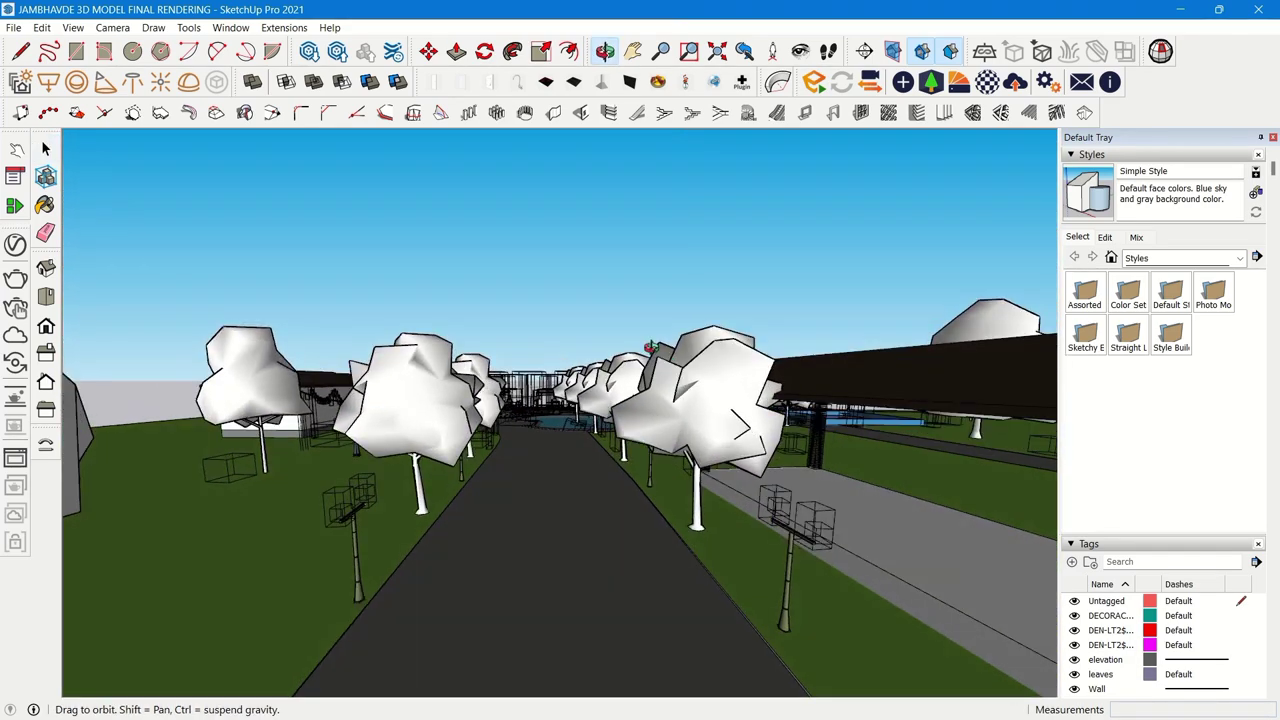
scroll(561, 364, up, 3)
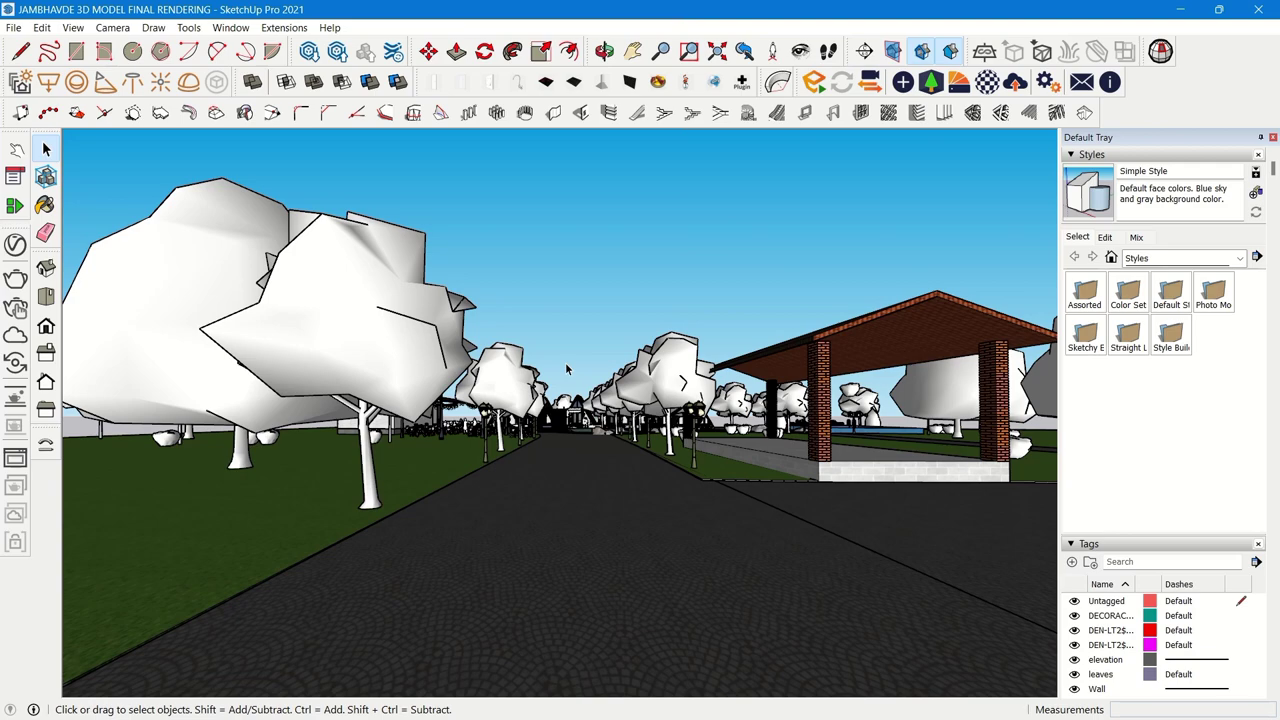
middle_drag(605, 391, 590, 415)
scroll(588, 420, up, 10)
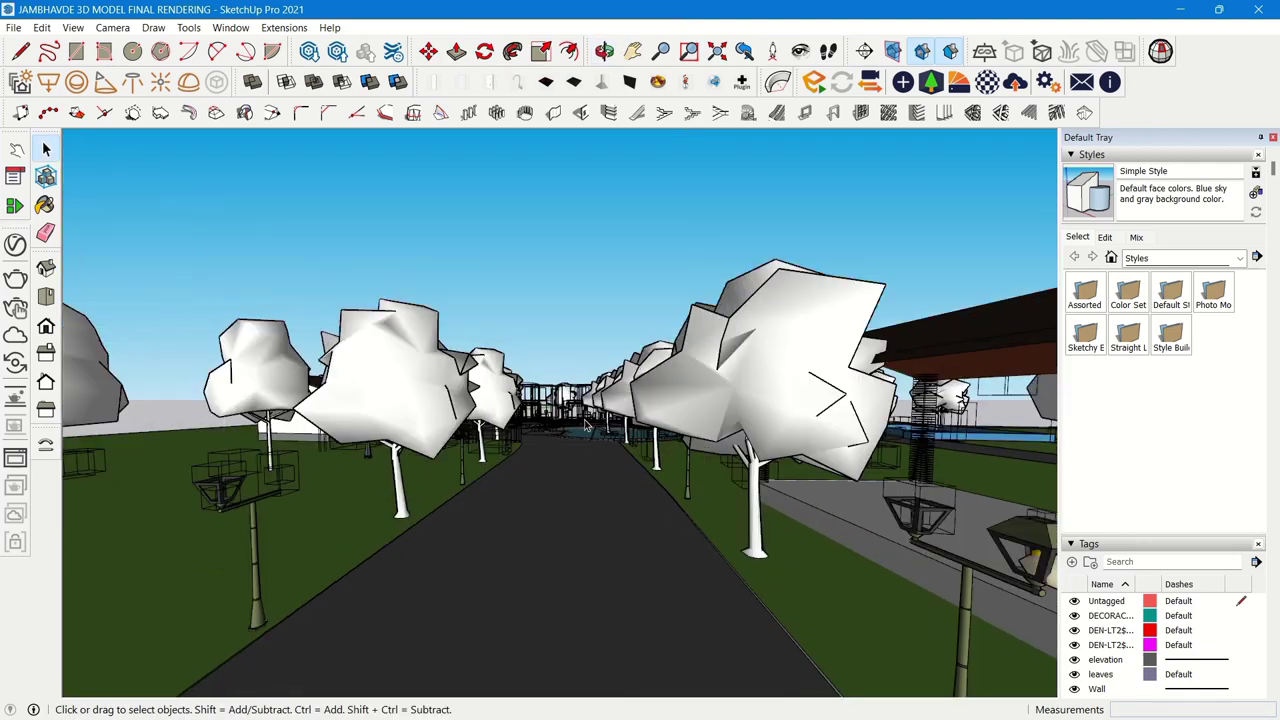
scroll(585, 420, down, 10)
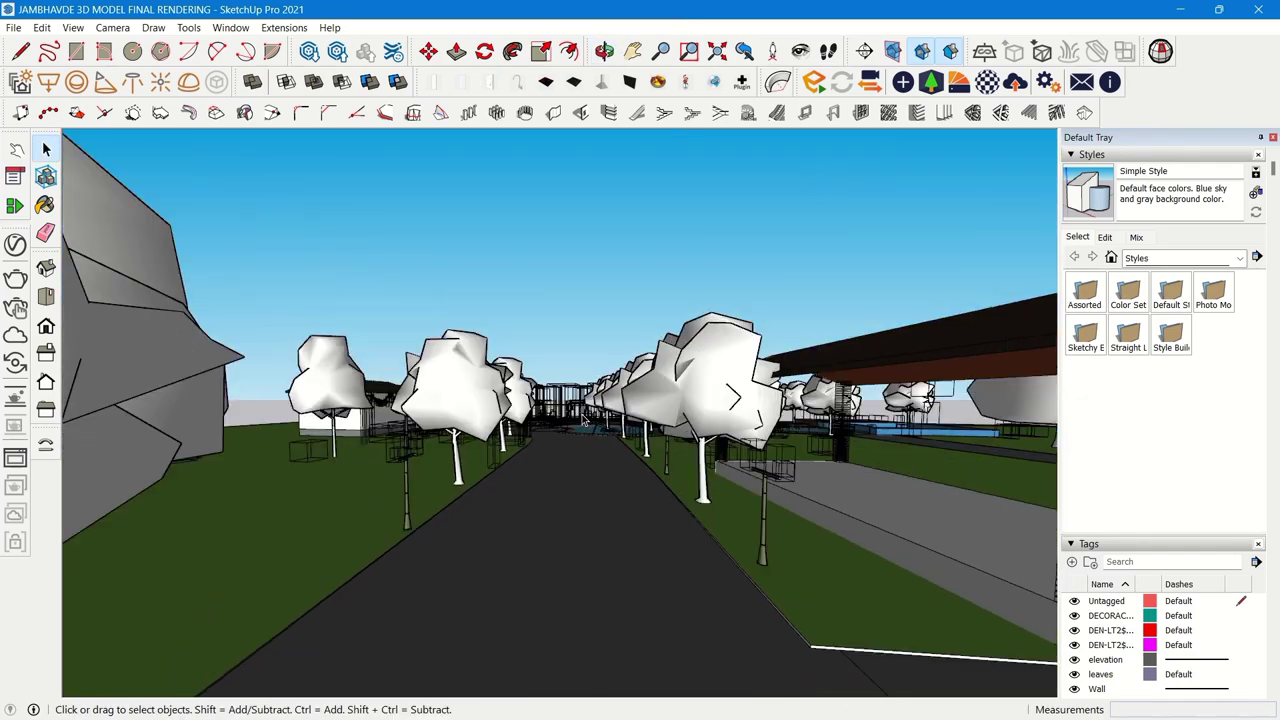
middle_drag(585, 420, 580, 406)
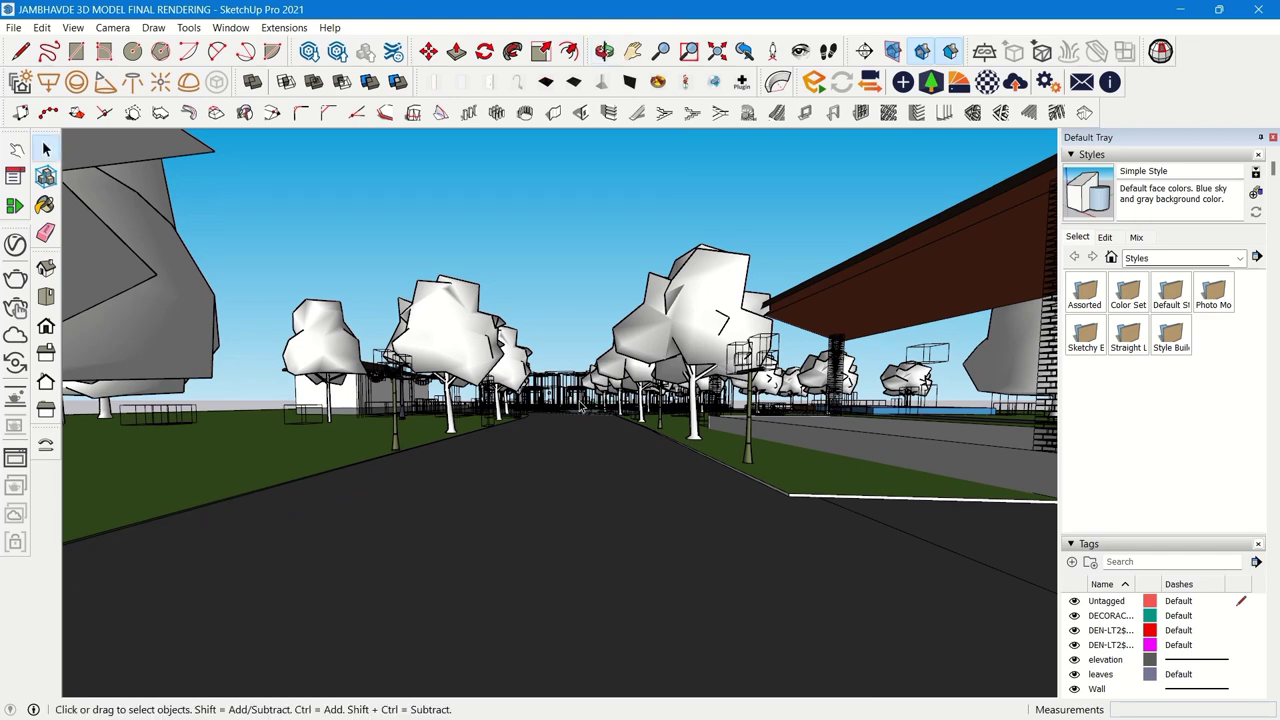
scroll(580, 406, up, 4)
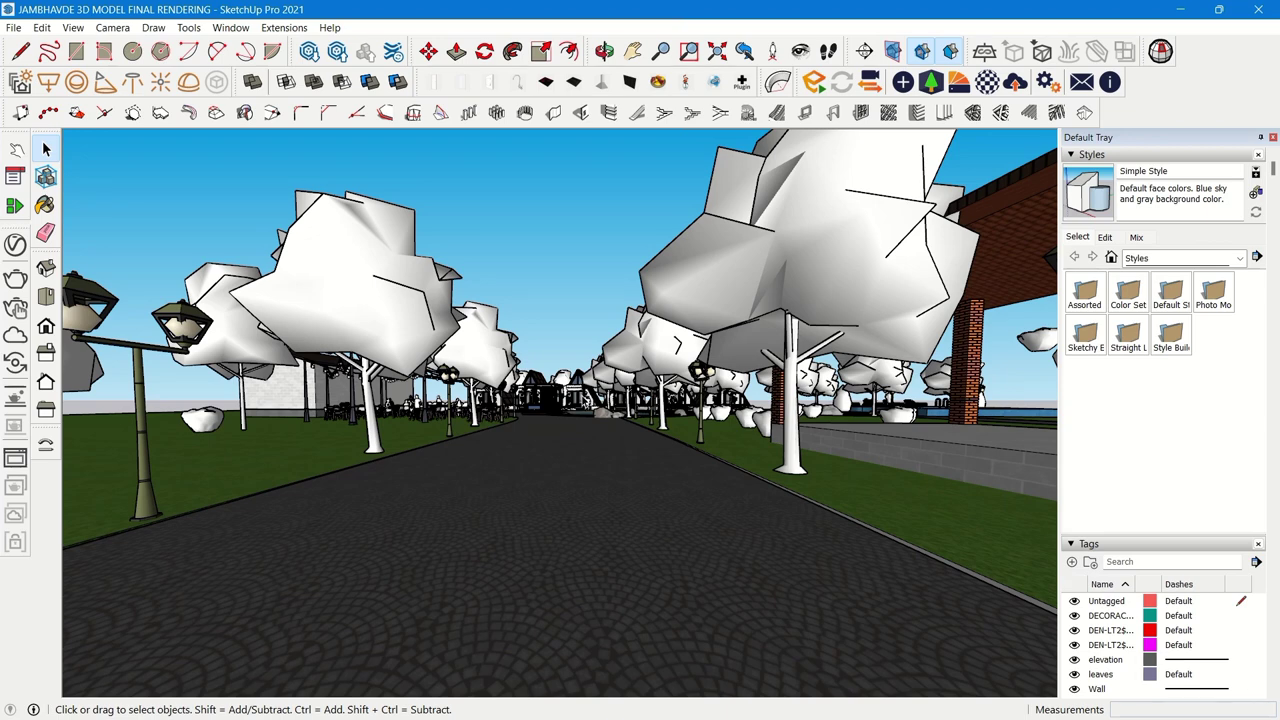
scroll(568, 365, down, 4)
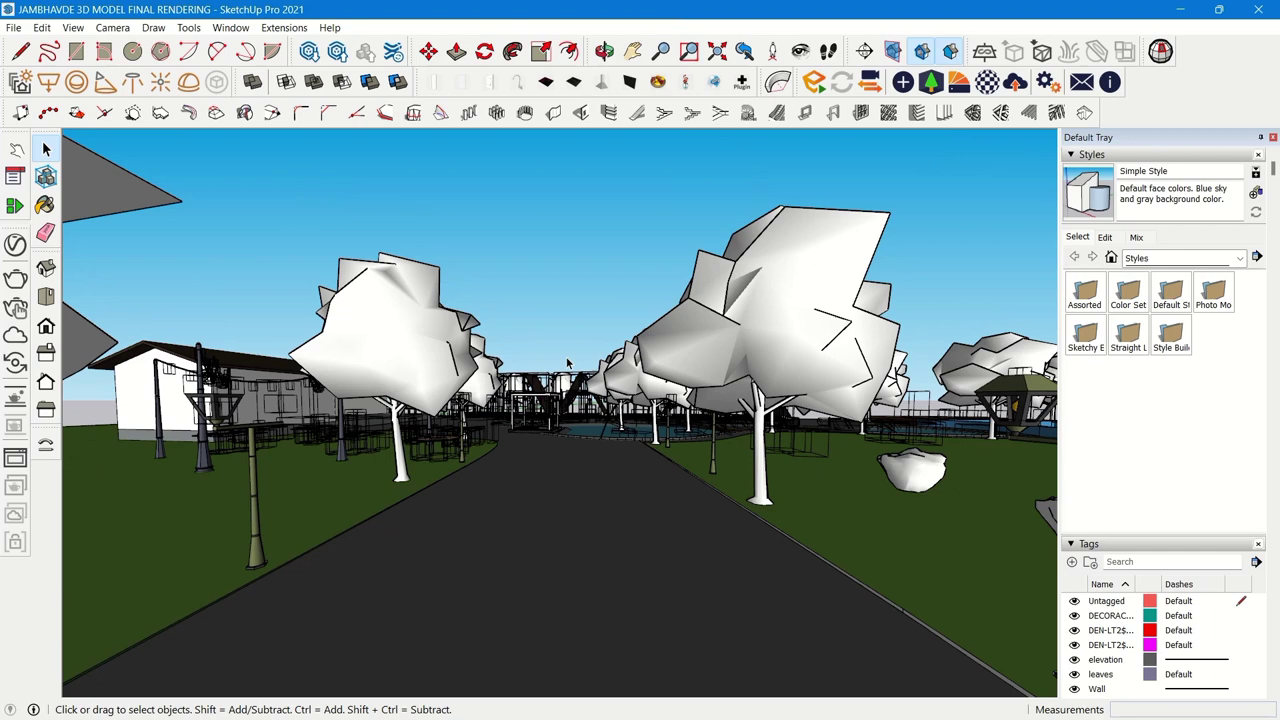
Step: Inspect the end of the road, including the outdoor dining area, the white-framed gazebo and the pool with boulders
scroll(567, 363, down, 3)
scroll(567, 363, down, 3)
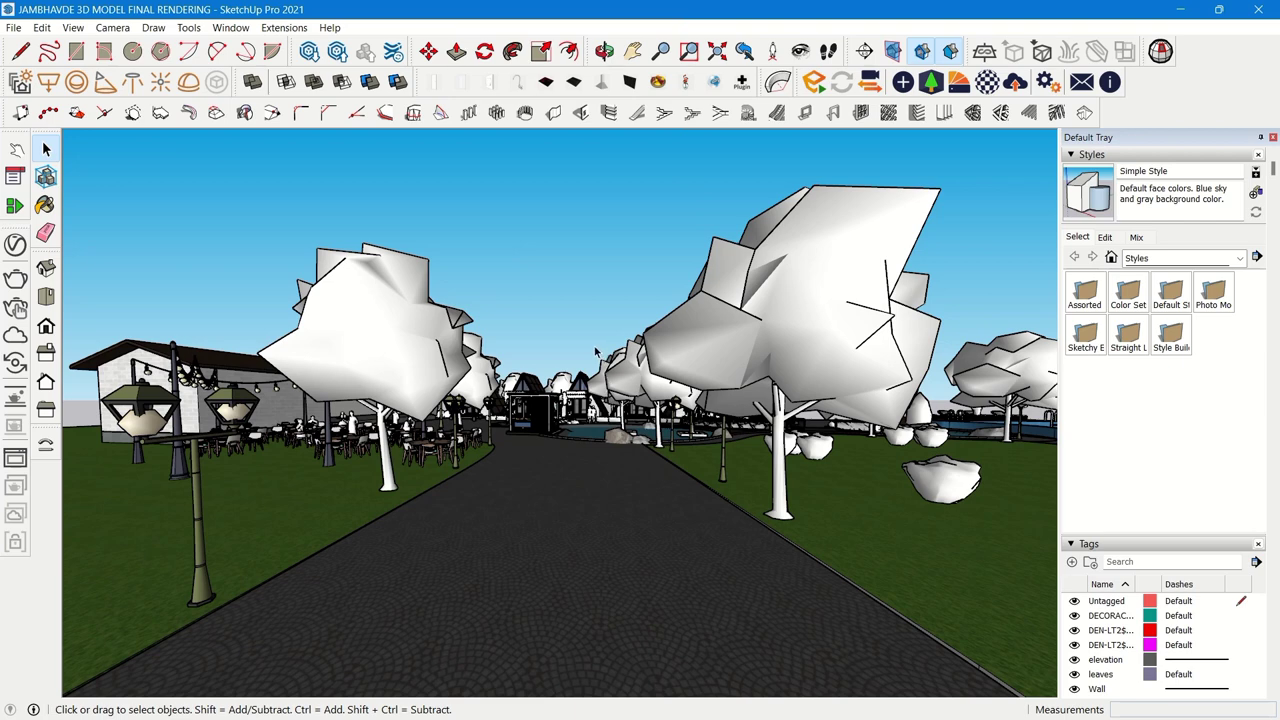
scroll(569, 380, up, 3)
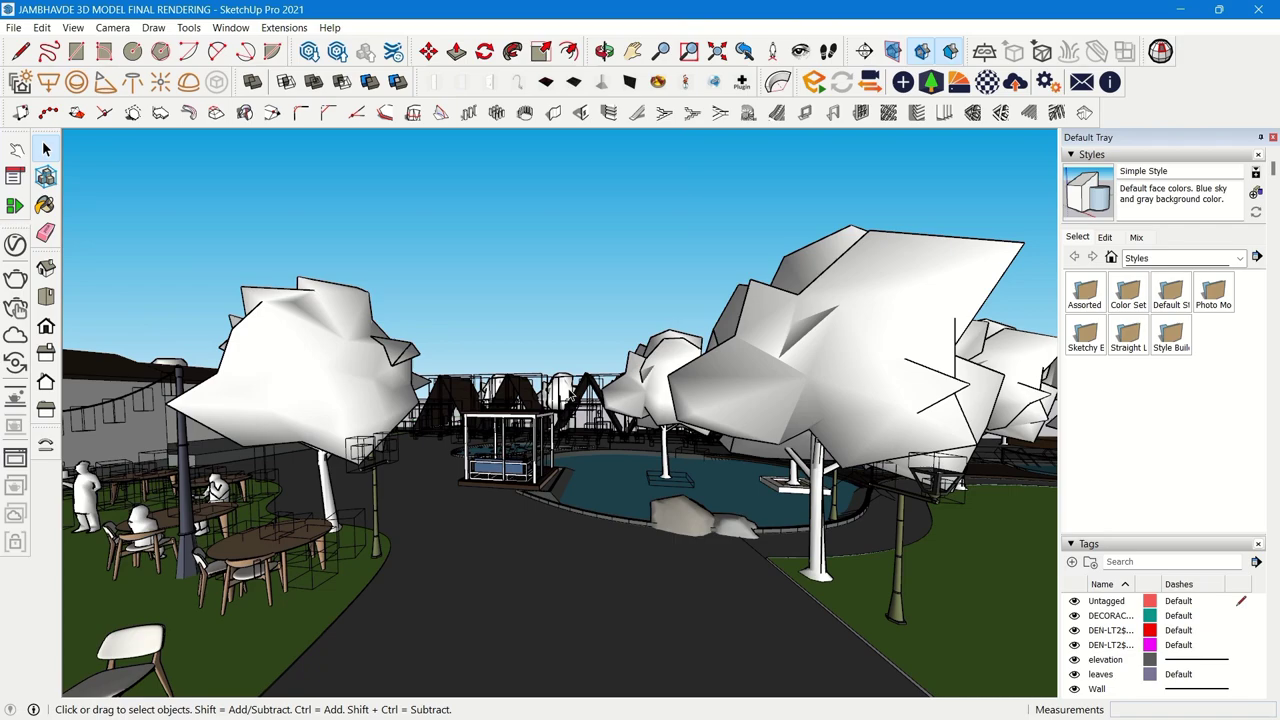
middle_drag(569, 395, 640, 460)
scroll(398, 470, up, 3)
scroll(575, 456, up, 2)
middle_drag(470, 433, 345, 473)
scroll(345, 473, up, 6)
middle_drag(470, 440, 605, 410)
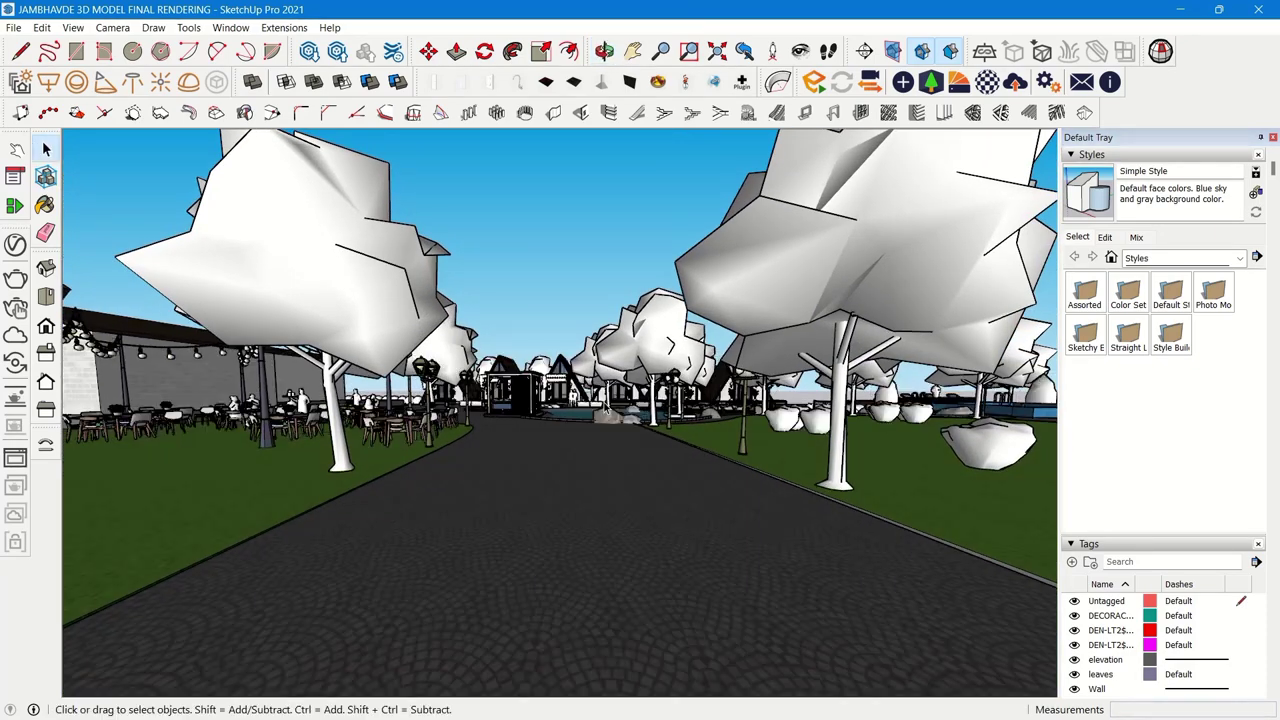
scroll(560, 420, up, 5)
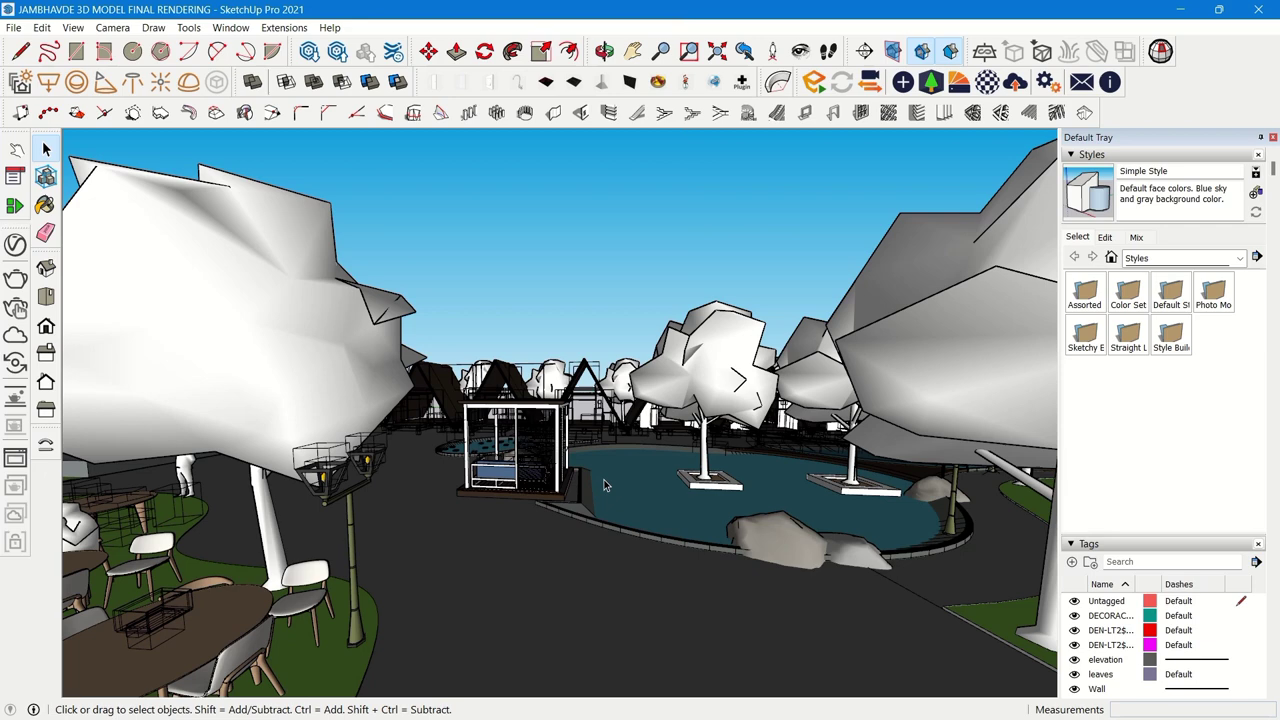
scroll(604, 486, up, 2)
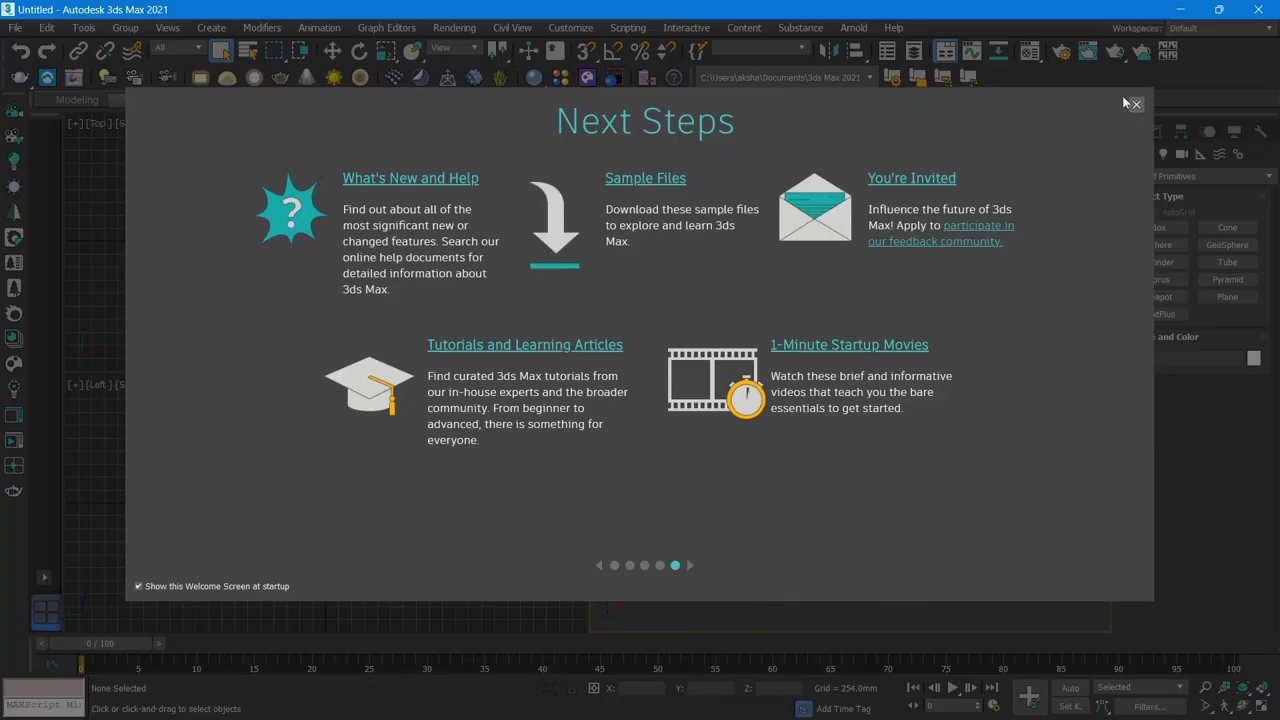
Step: Close the 3ds Max welcome screen, minimize 3ds Max and switch back to the resort model in SketchUp
click(1136, 104)
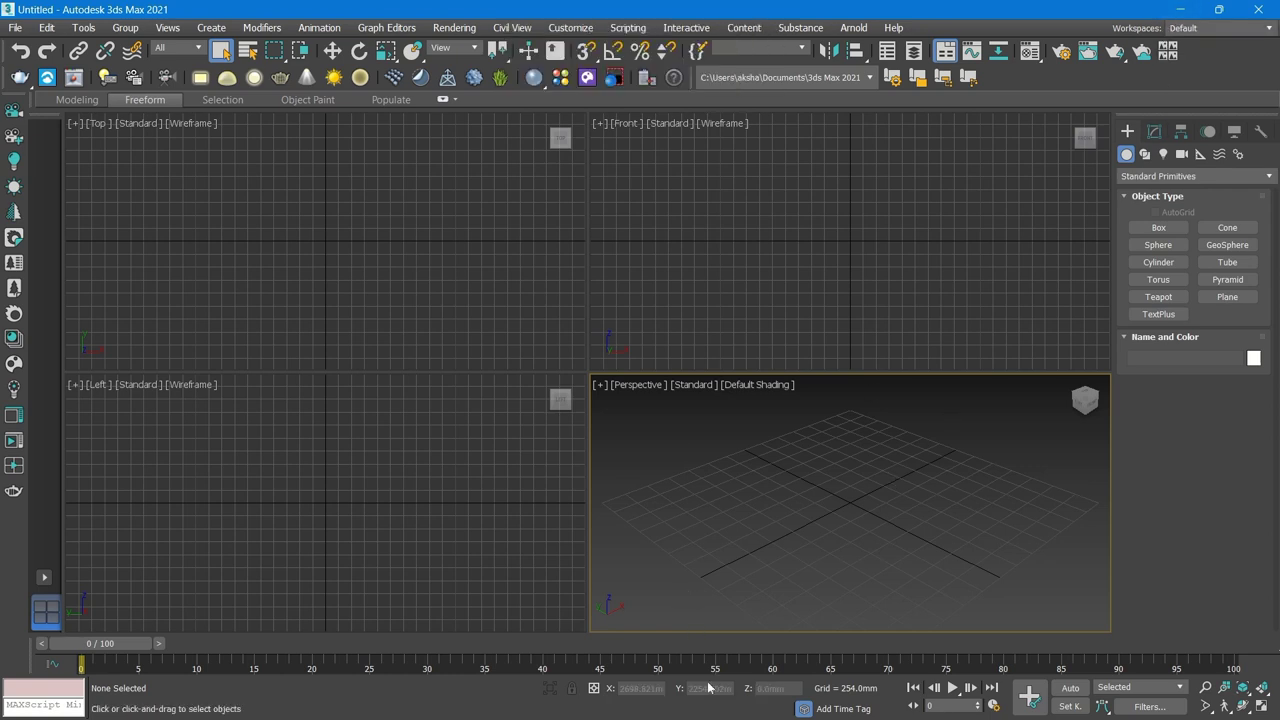
click(1181, 9)
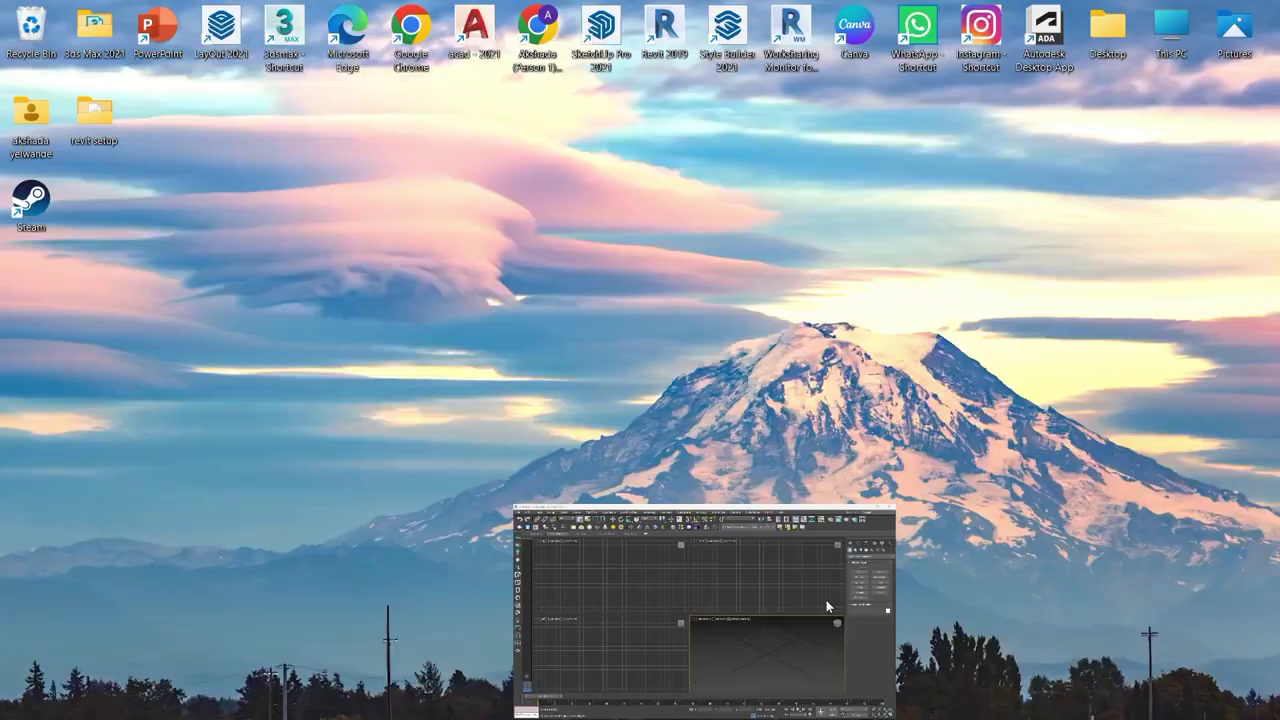
click(712, 707)
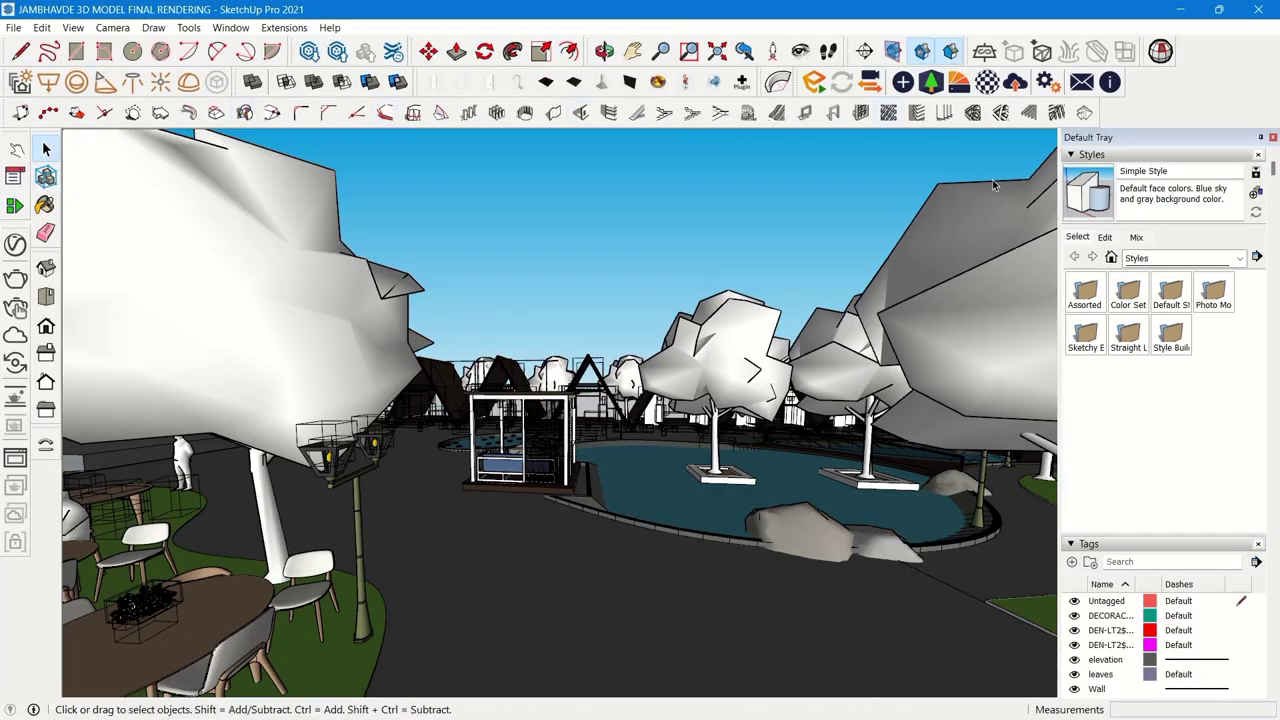
Step: Review the approach along the road once more, from the trees and dining tables up to the poolside gazebo
middle_drag(678, 408, 663, 391)
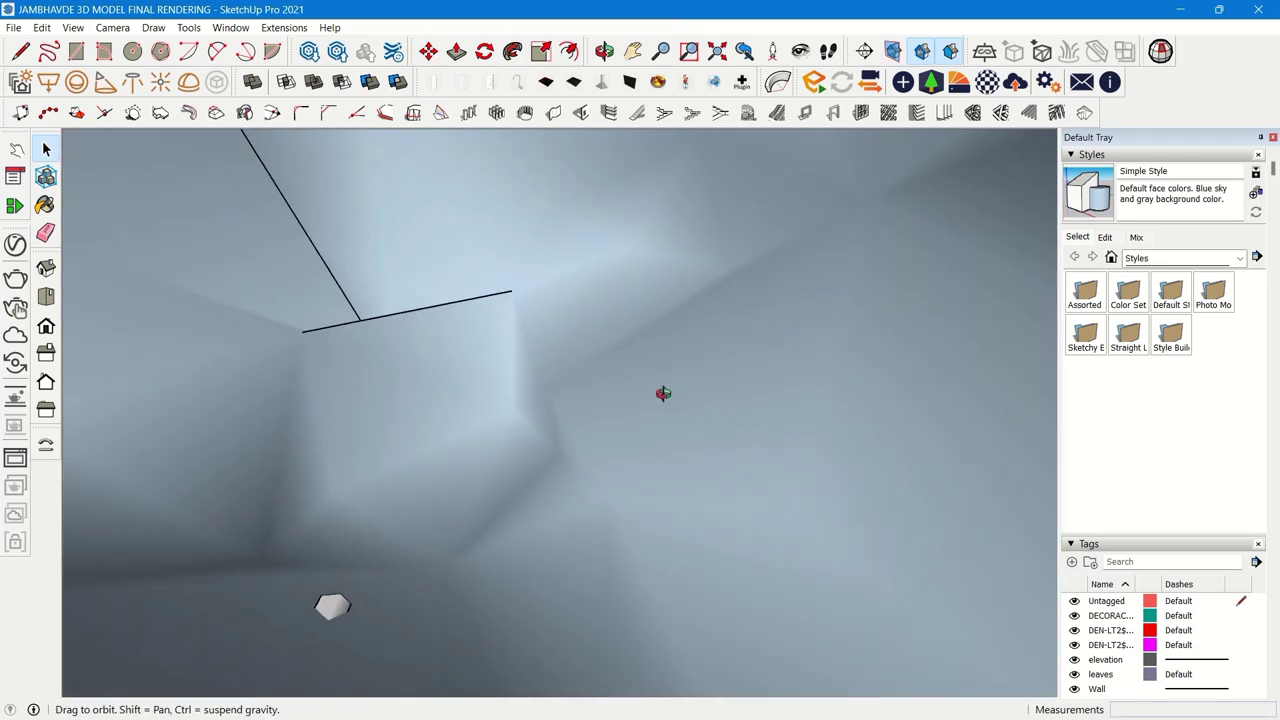
middle_drag(775, 400, 580, 430)
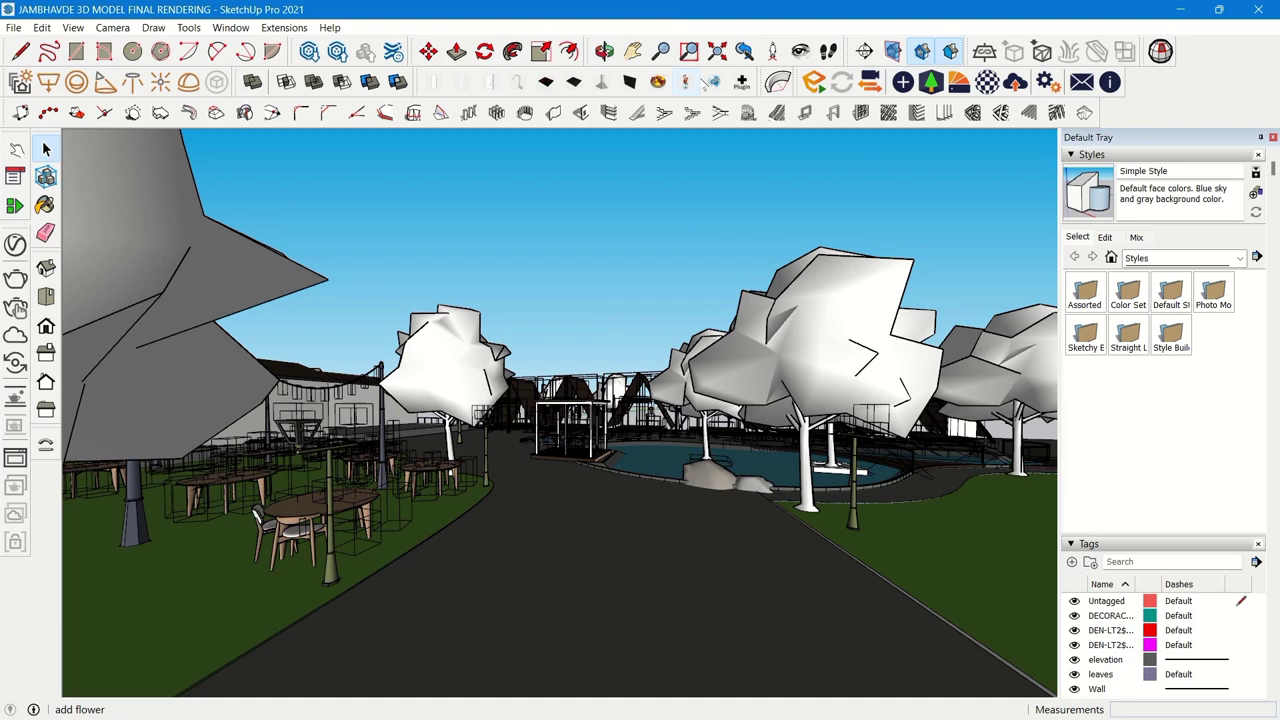
middle_drag(611, 283, 645, 388)
scroll(602, 345, up, 3)
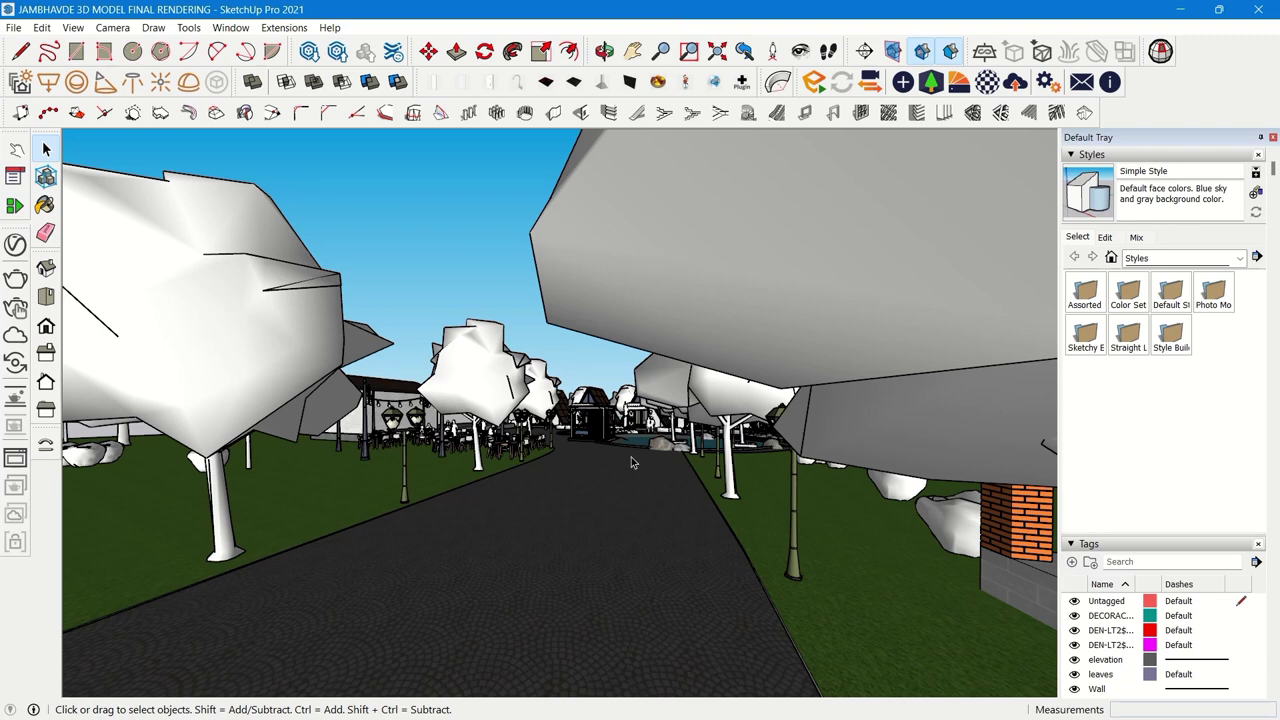
middle_drag(631, 457, 654, 528)
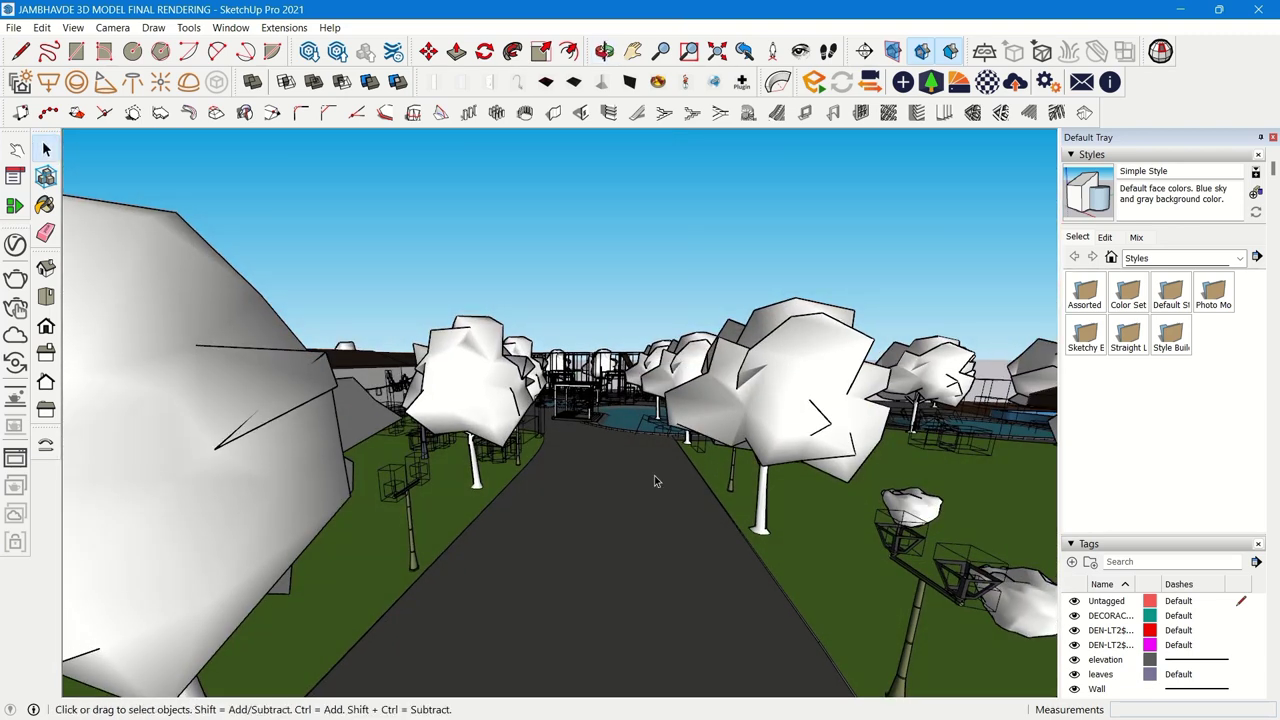
scroll(658, 463, up, 2)
scroll(540, 309, up, 2)
scroll(652, 397, up, 2)
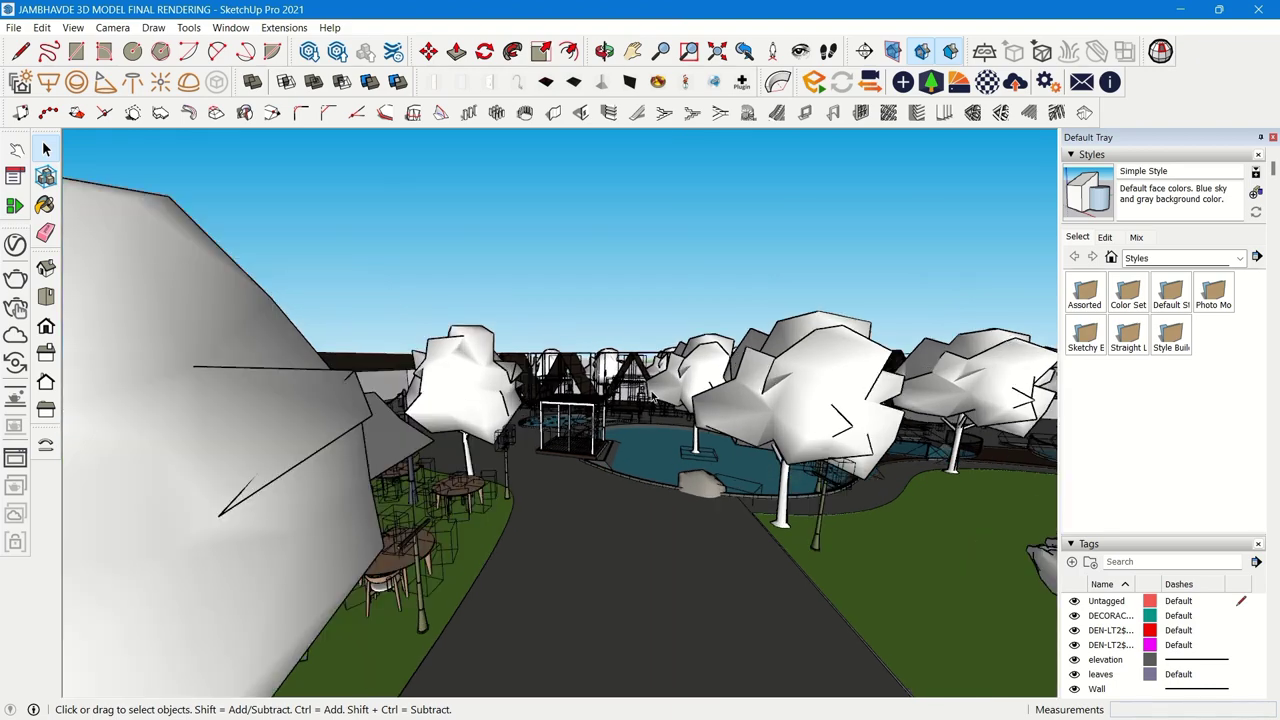
scroll(679, 450, up, 5)
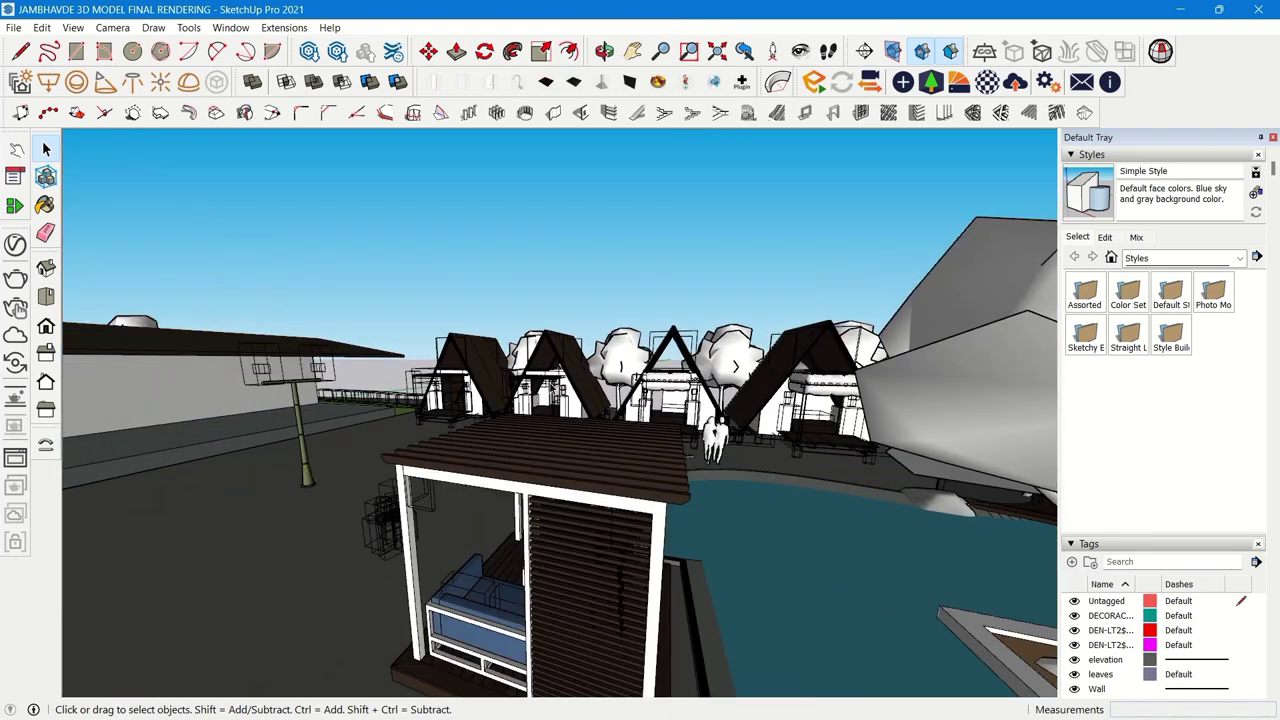
Step: Examine the area around the gazebo, including the two pools and the row of A-frame cottages behind them
middle_drag(677, 435, 780, 495)
scroll(679, 463, down, 5)
scroll(770, 488, up, 2)
middle_drag(675, 515, 676, 396)
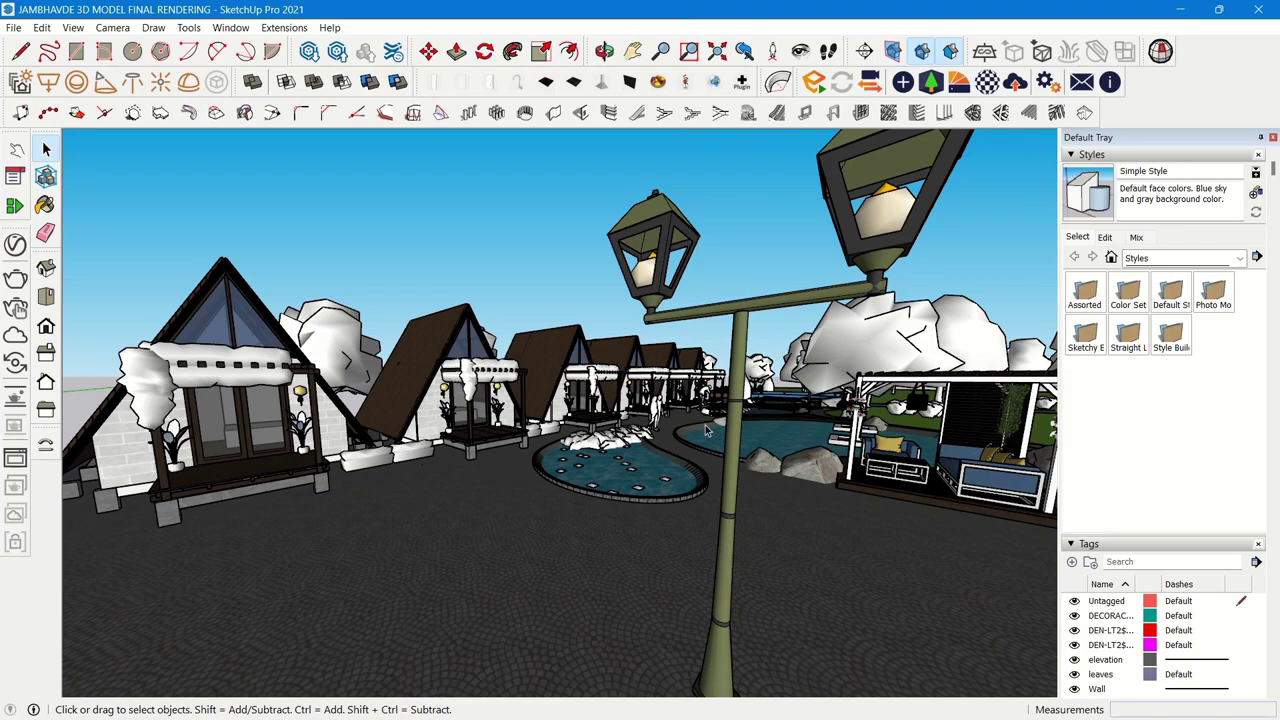
middle_drag(709, 430, 587, 419)
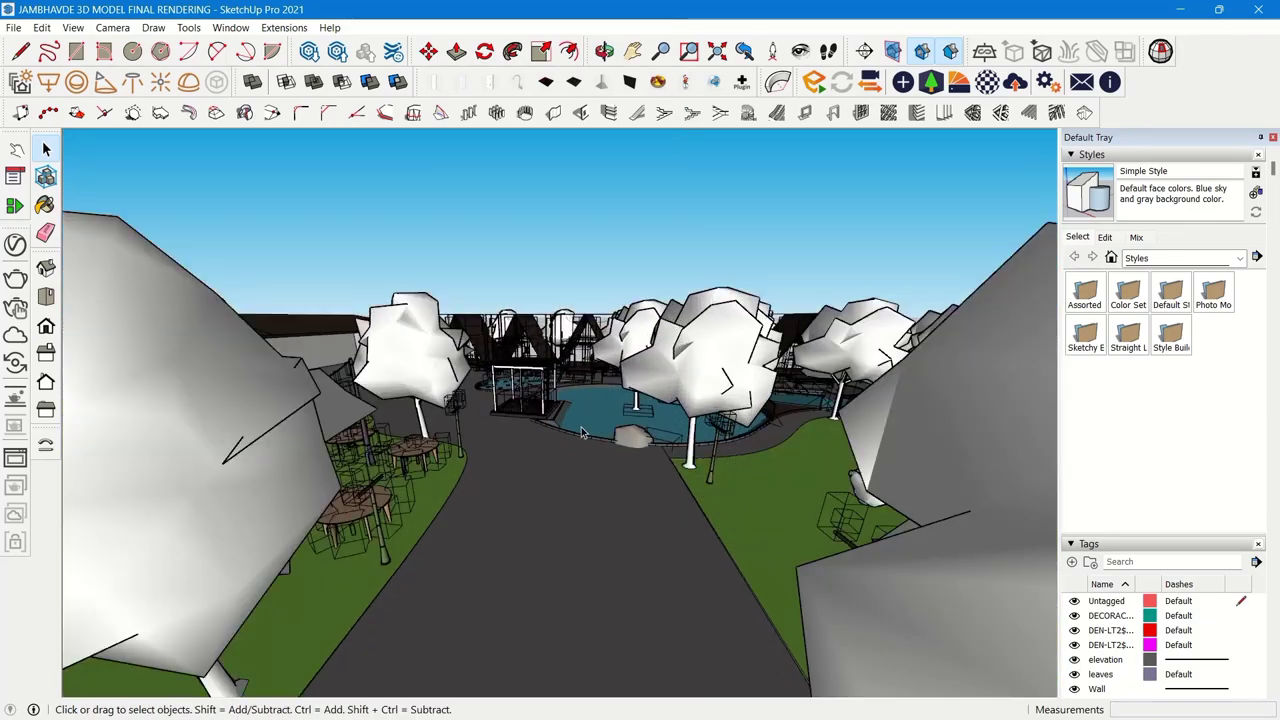
click(605, 51)
mouse_move(560, 410)
mouse_down()
mouse_move(640, 395)
mouse_move(560, 402)
mouse_up()
key(space)
middle_drag(560, 402, 457, 528)
scroll(549, 401, up, 10)
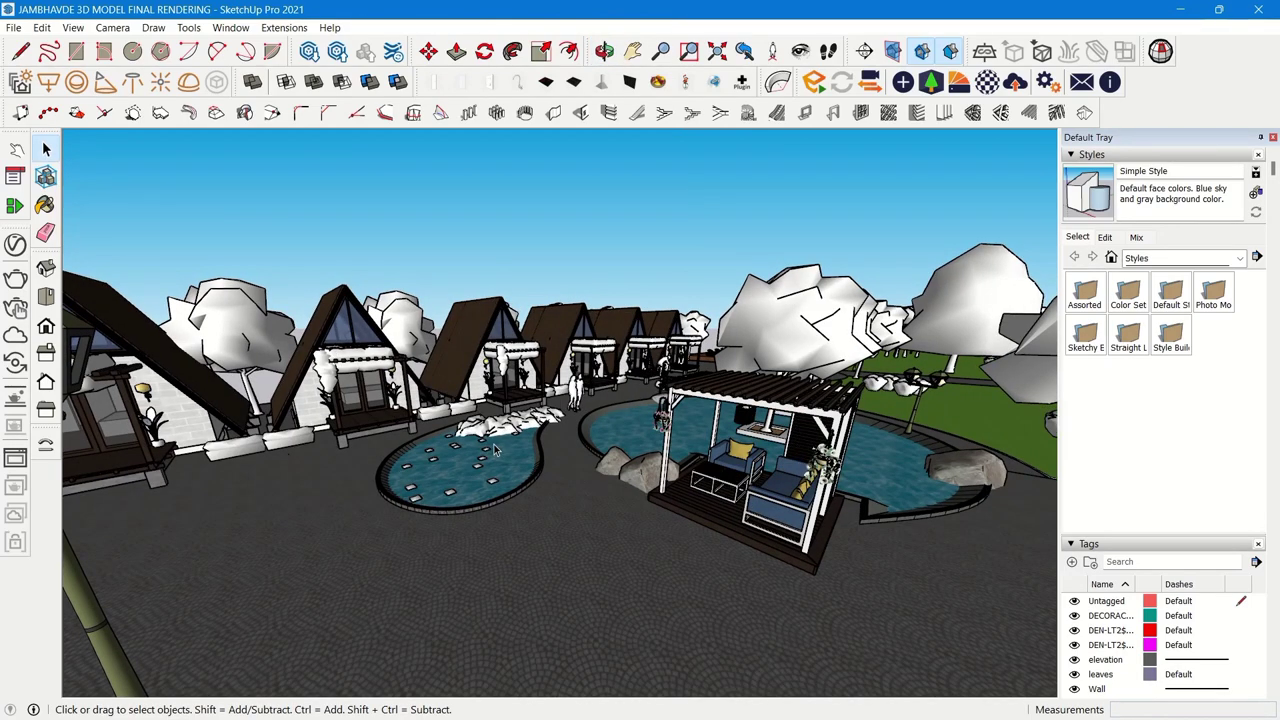
mouse_move(497, 451)
middle_down()
mouse_move(586, 491)
mouse_move(749, 457)
mouse_move(885, 459)
mouse_move(702, 538)
mouse_move(507, 459)
mouse_move(442, 496)
mouse_move(522, 455)
middle_up()
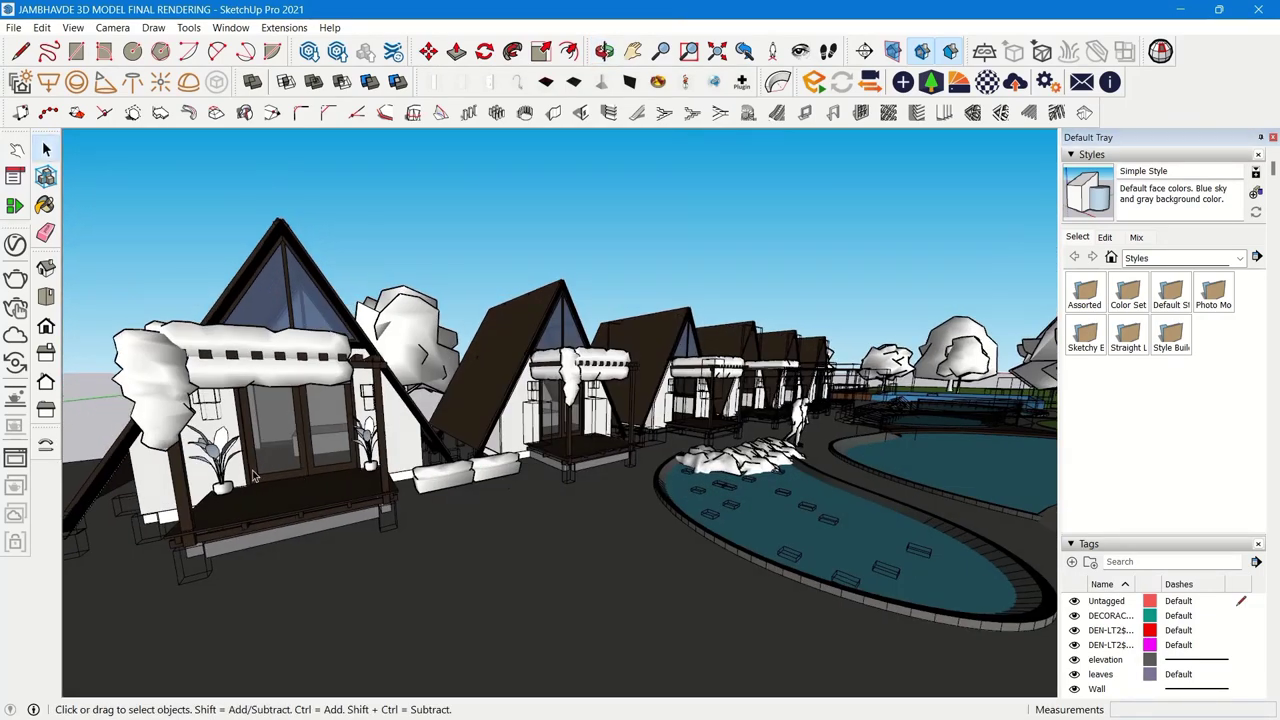
Step: Inspect the row of A-frame cottages up close, including their porches, planters and the small pool with rocks and stepping stones
scroll(548, 317, up, 3)
middle_drag(548, 317, 470, 312)
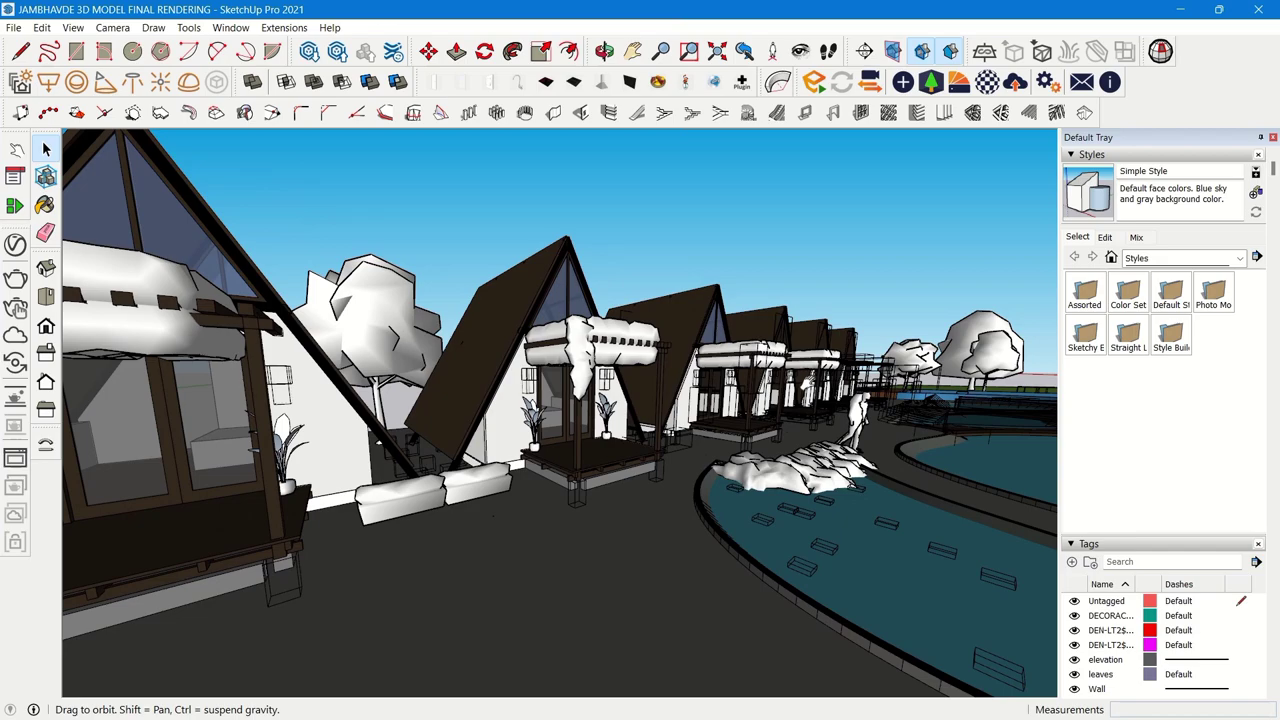
scroll(430, 311, down, 3)
scroll(393, 310, up, 3)
scroll(768, 408, up, 3)
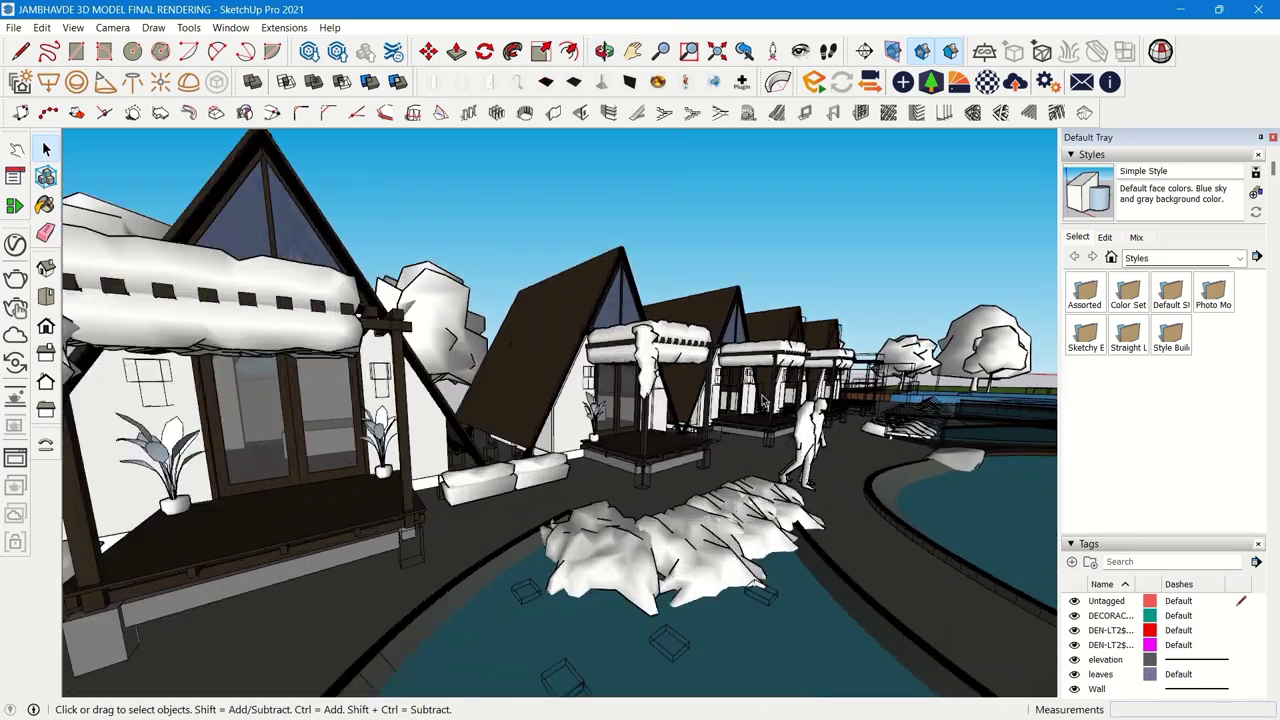
middle_drag(768, 408, 622, 397)
scroll(520, 415, down, 5)
scroll(672, 440, up, 3)
key(space)
middle_drag(800, 373, 532, 380)
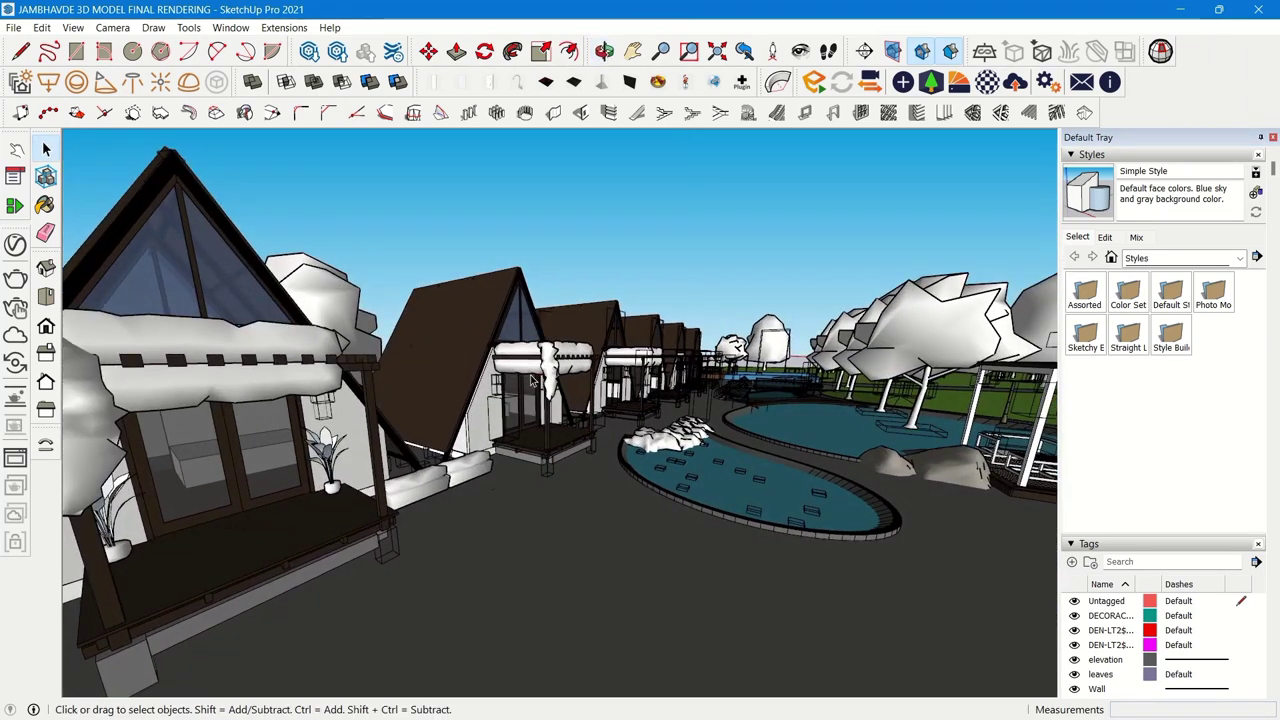
scroll(531, 380, up, 5)
middle_drag(531, 380, 480, 470)
scroll(325, 502, up, 4)
scroll(480, 470, down, 6)
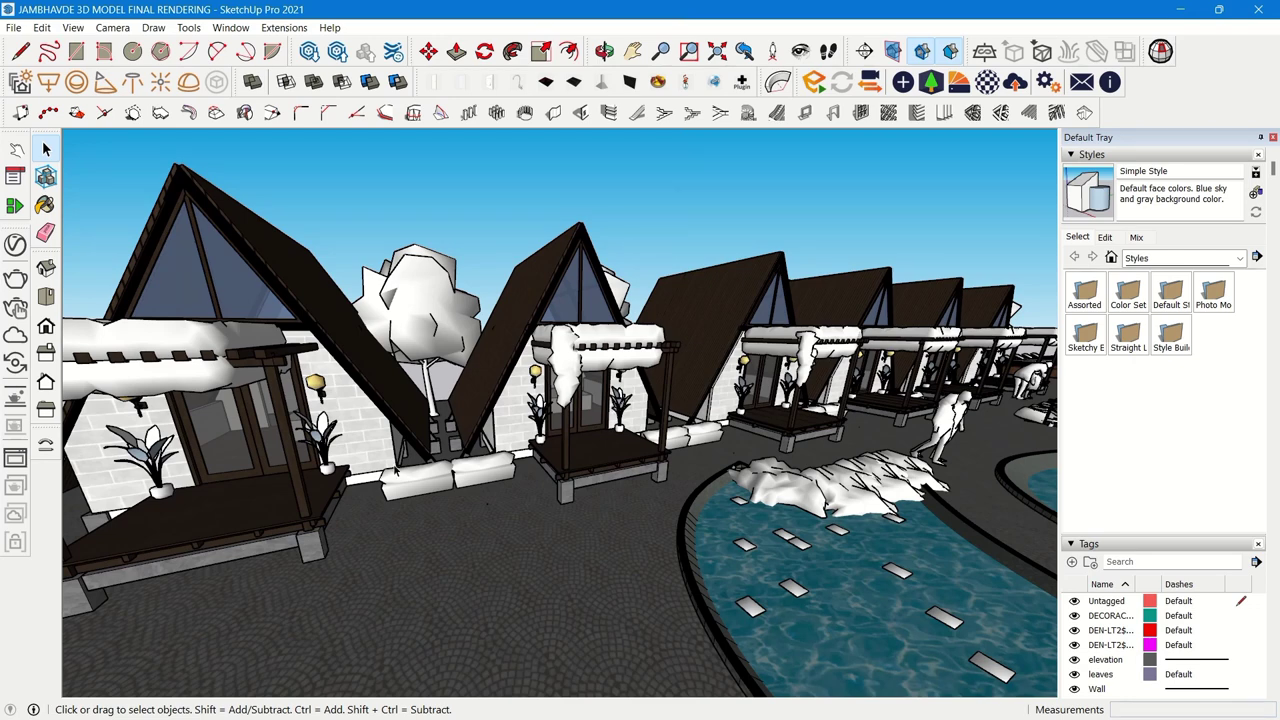
scroll(395, 470, up, 4)
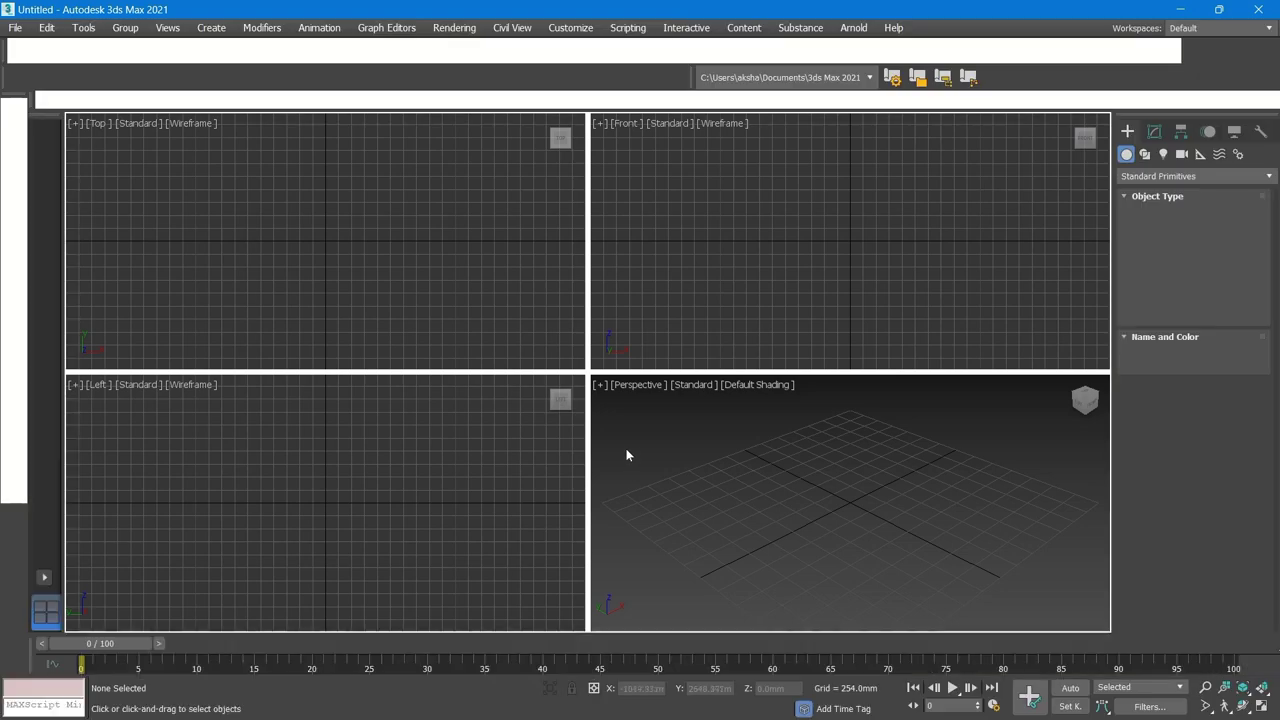
Step: Switch to 3ds Max, open the Chaos Cosmos Browser and look through the downloaded assets
click(588, 77)
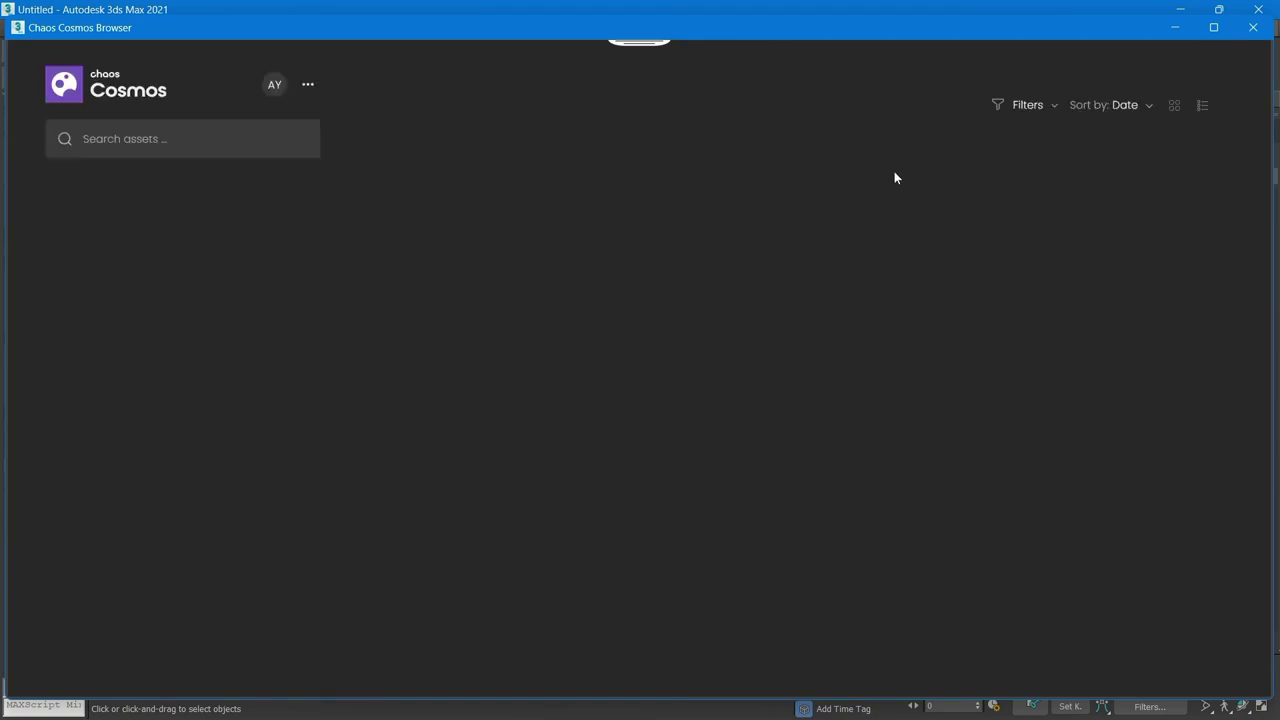
click(197, 144)
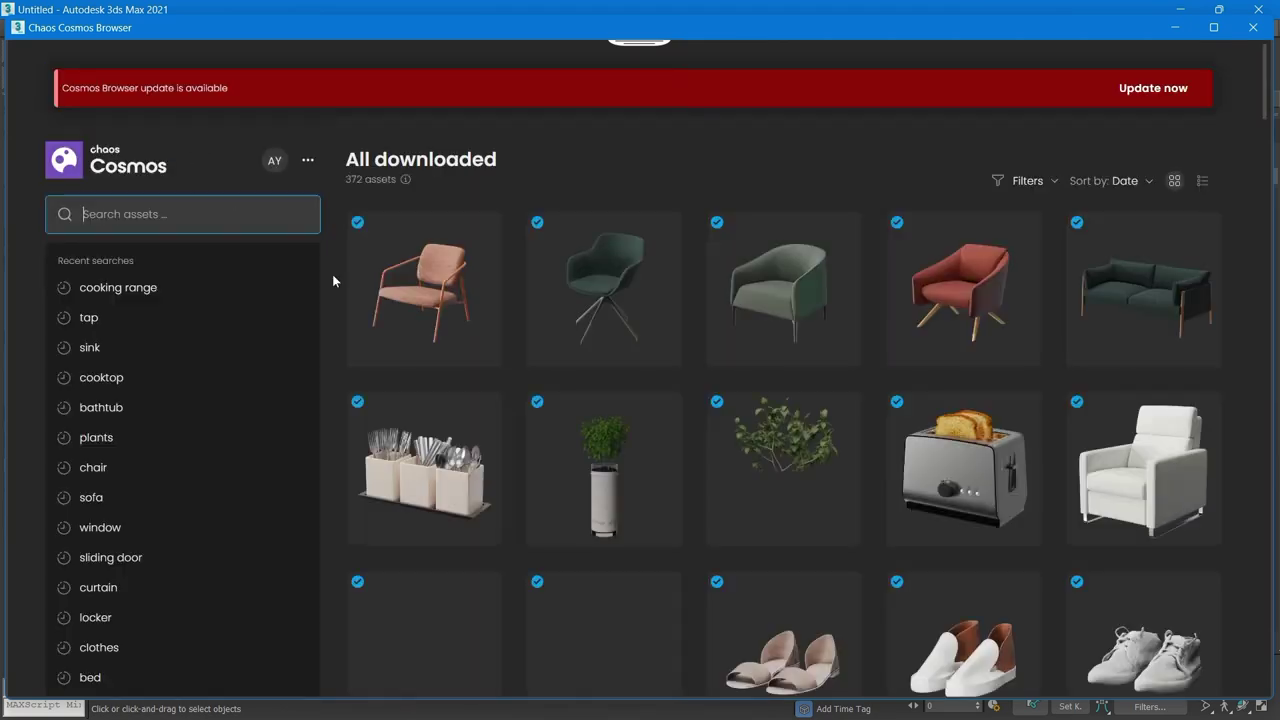
scroll(669, 455, down, 3)
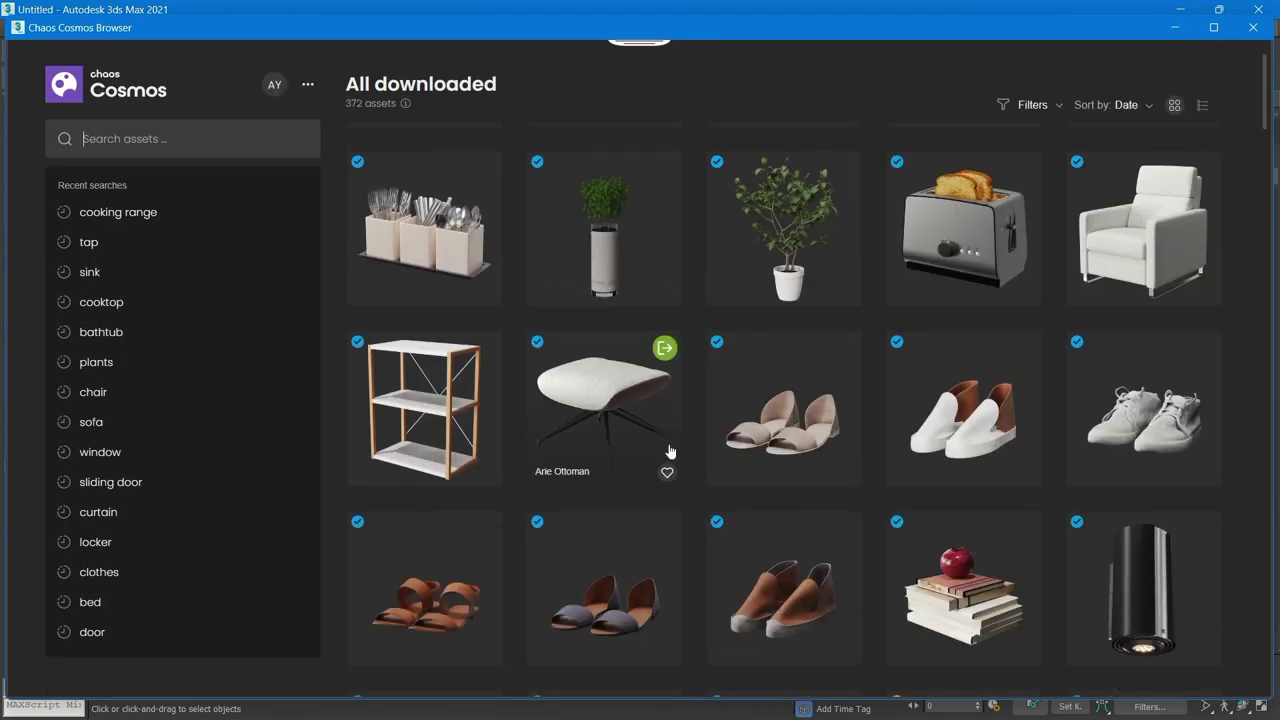
scroll(697, 463, down, 4)
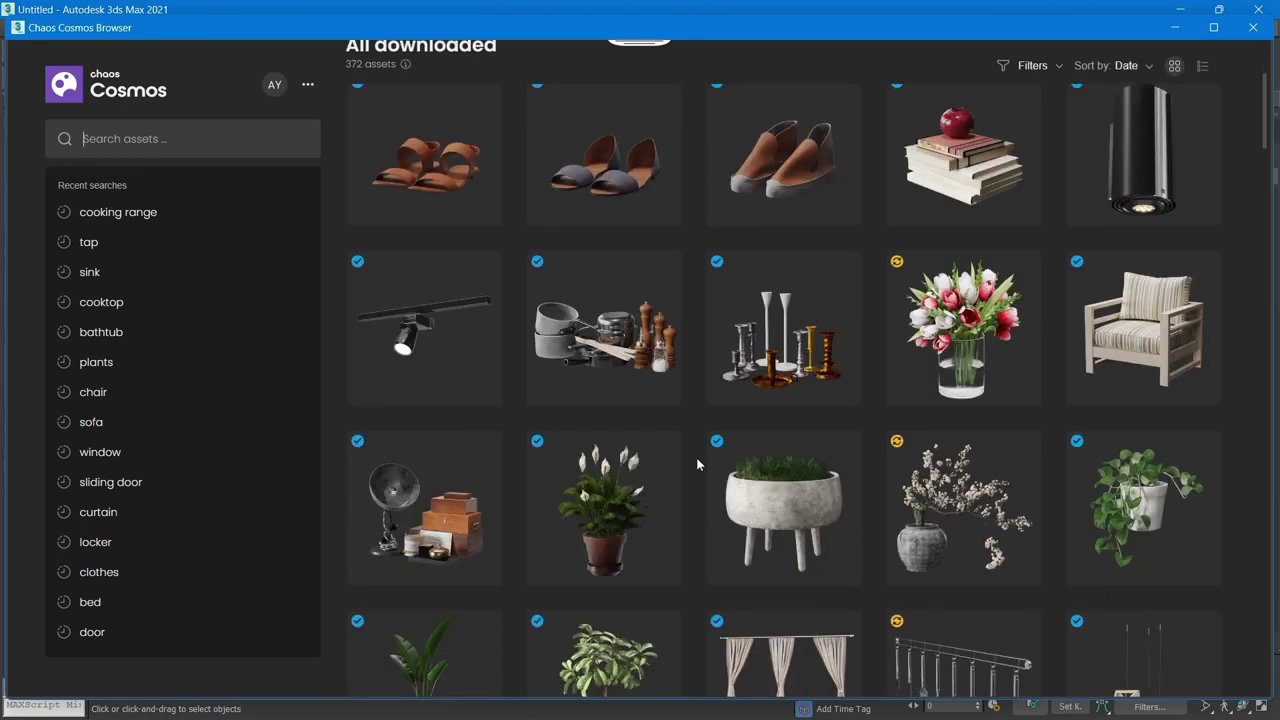
Step: Look through more downloaded Chaos Cosmos assets, including the plants, curtains, lamps and furniture, and put away the browser and 3ds Max
scroll(697, 463, down, 1)
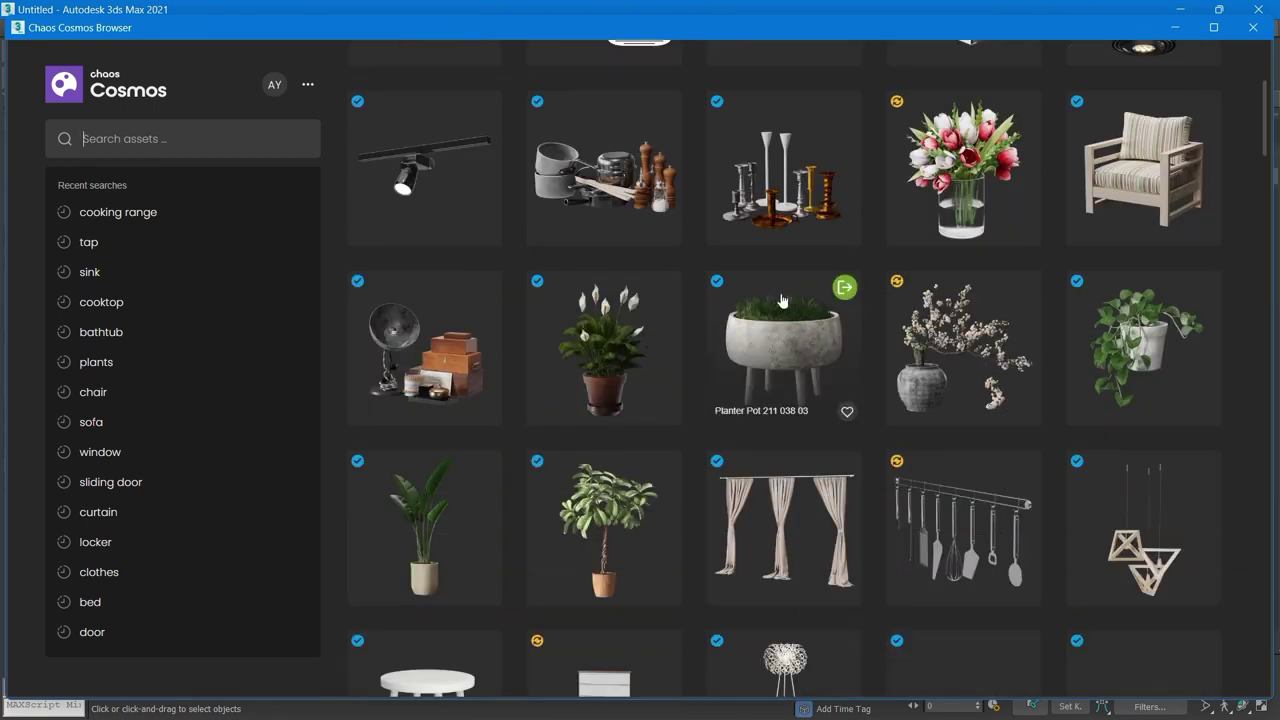
scroll(762, 425, down, 2)
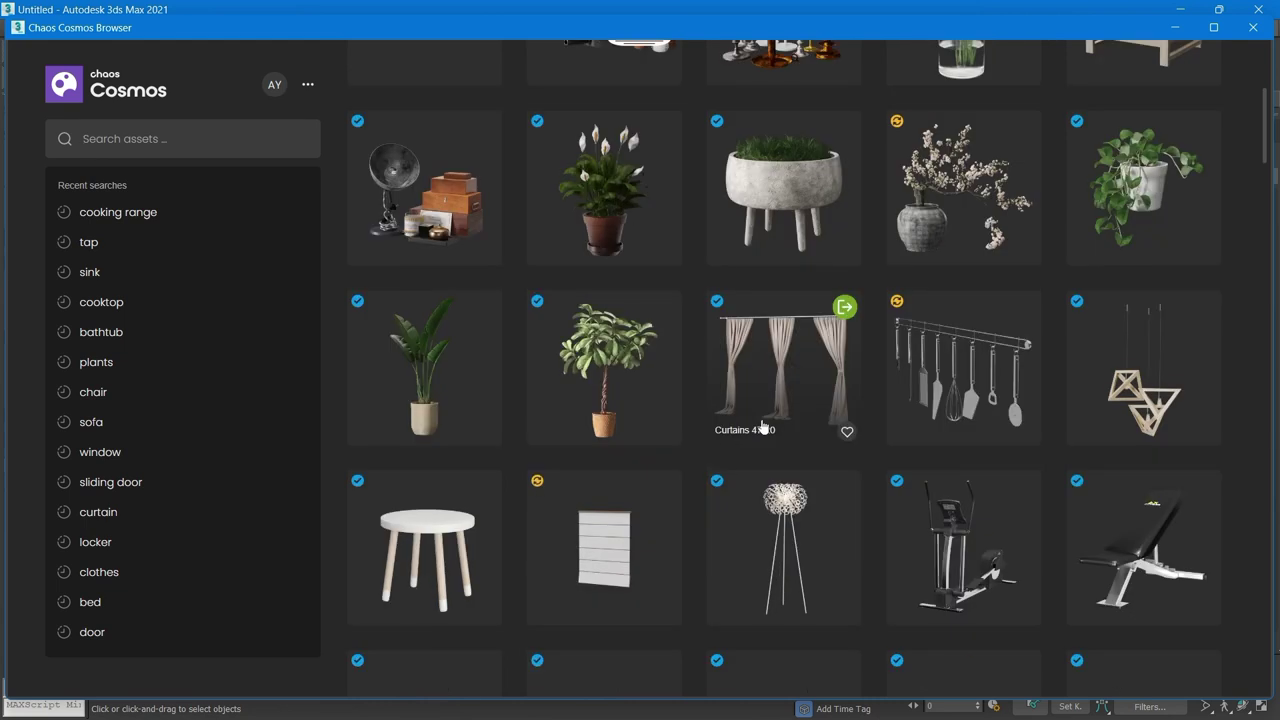
scroll(762, 425, down, 1)
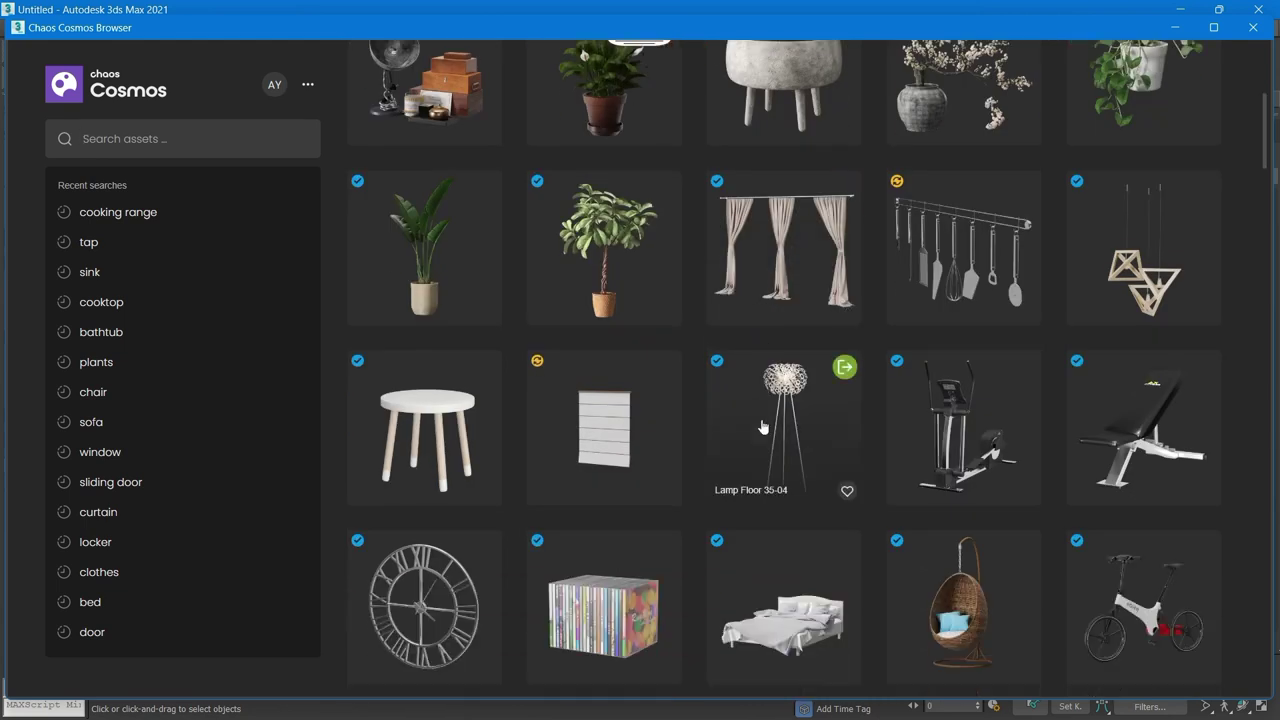
scroll(762, 427, down, 1)
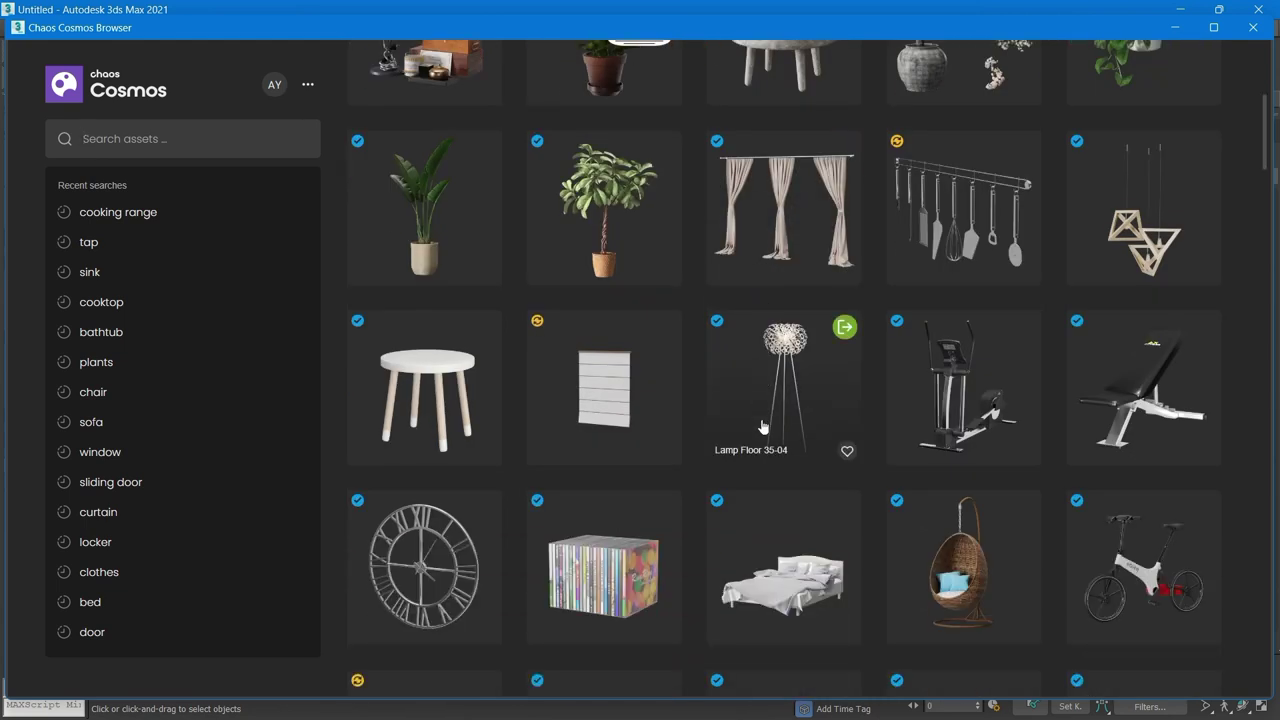
scroll(760, 418, up, 5)
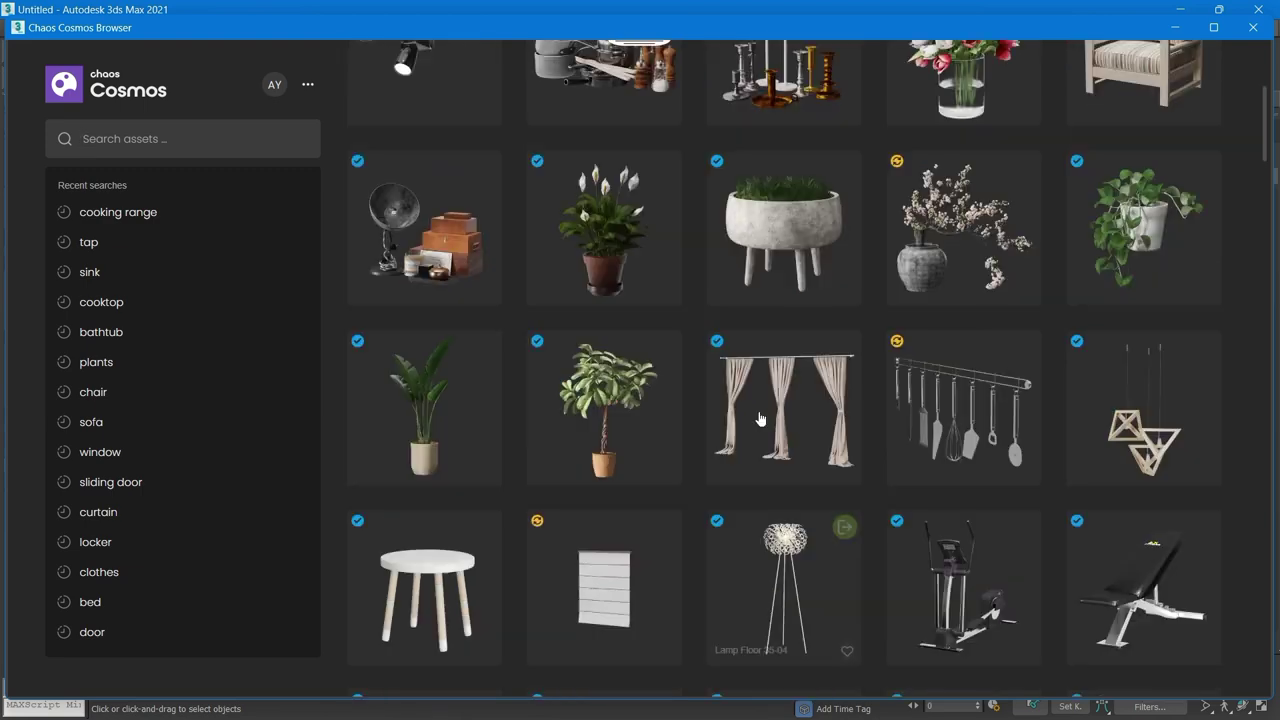
click(1254, 27)
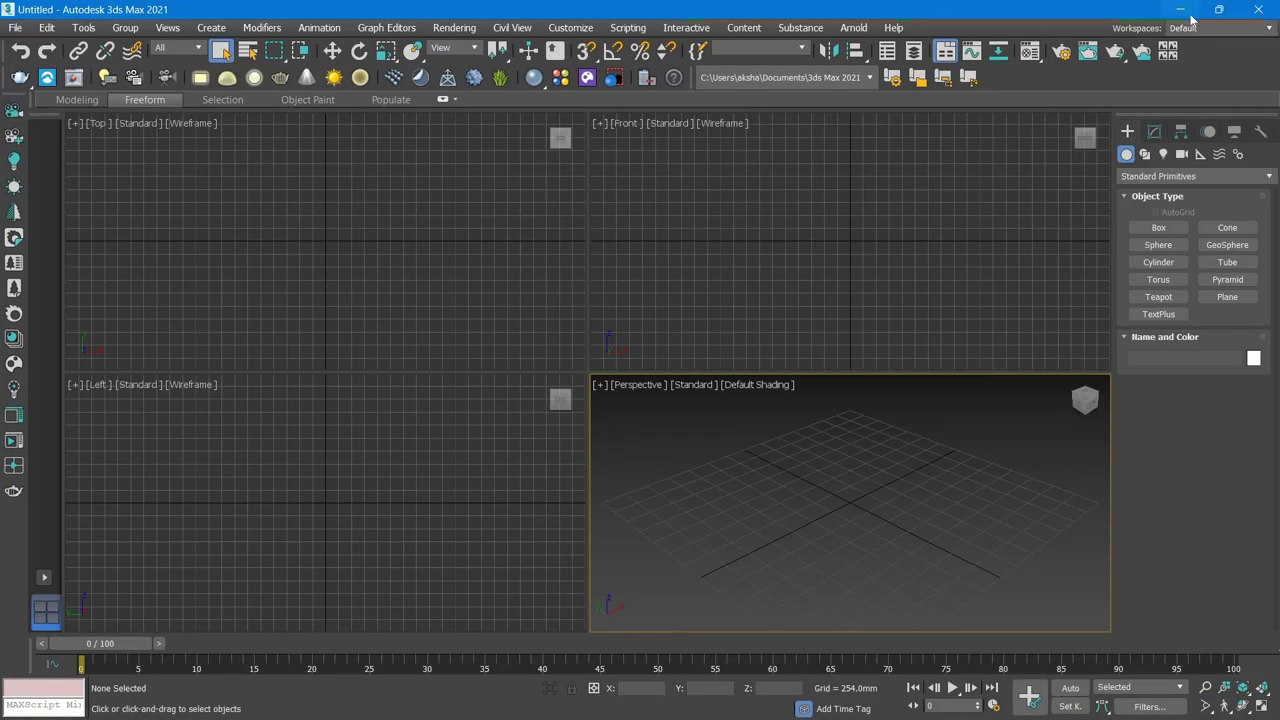
click(1180, 9)
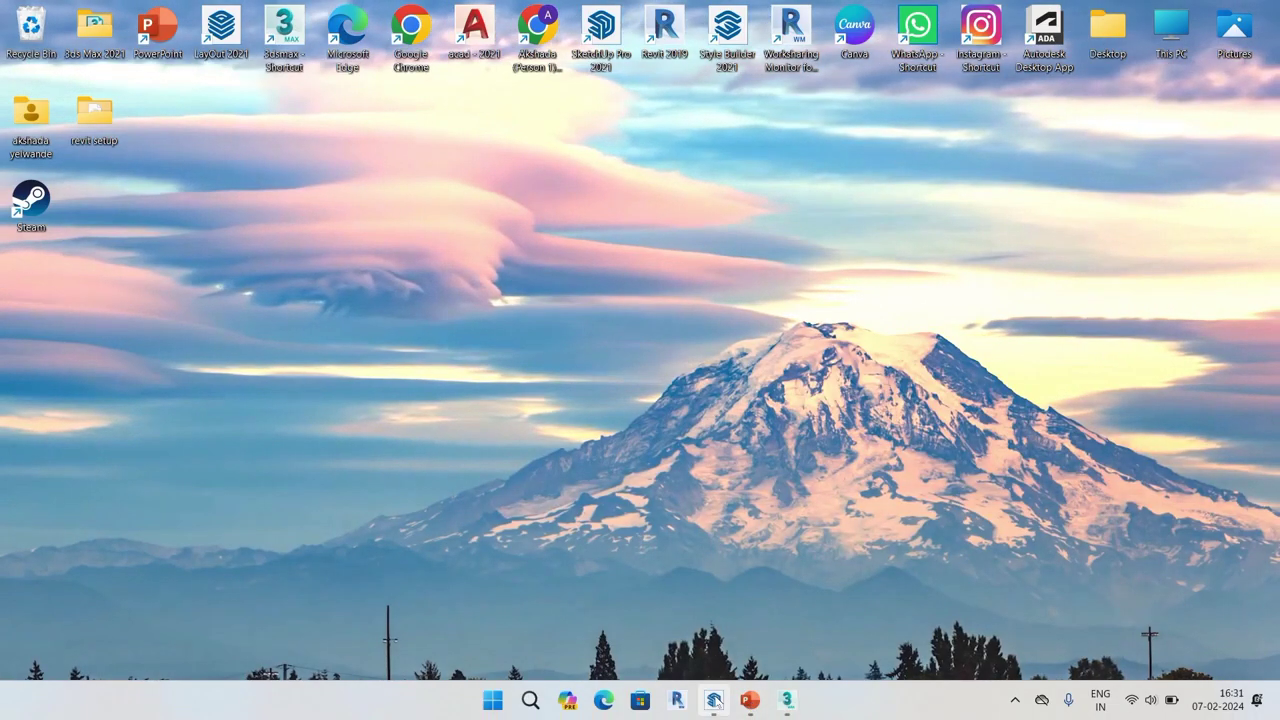
Step: Switch to SketchUp and open the Enscape Asset Library, moving its window partly clear of the resort model
click(713, 700)
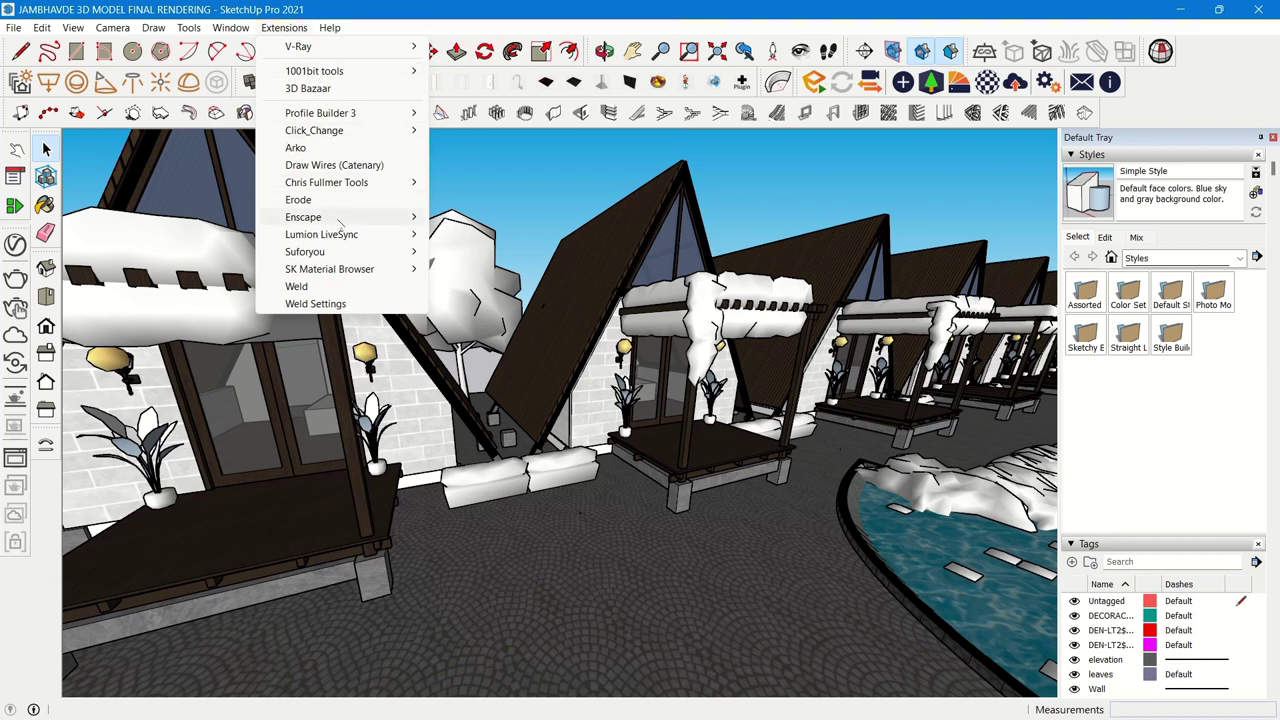
mouse_move(329, 218)
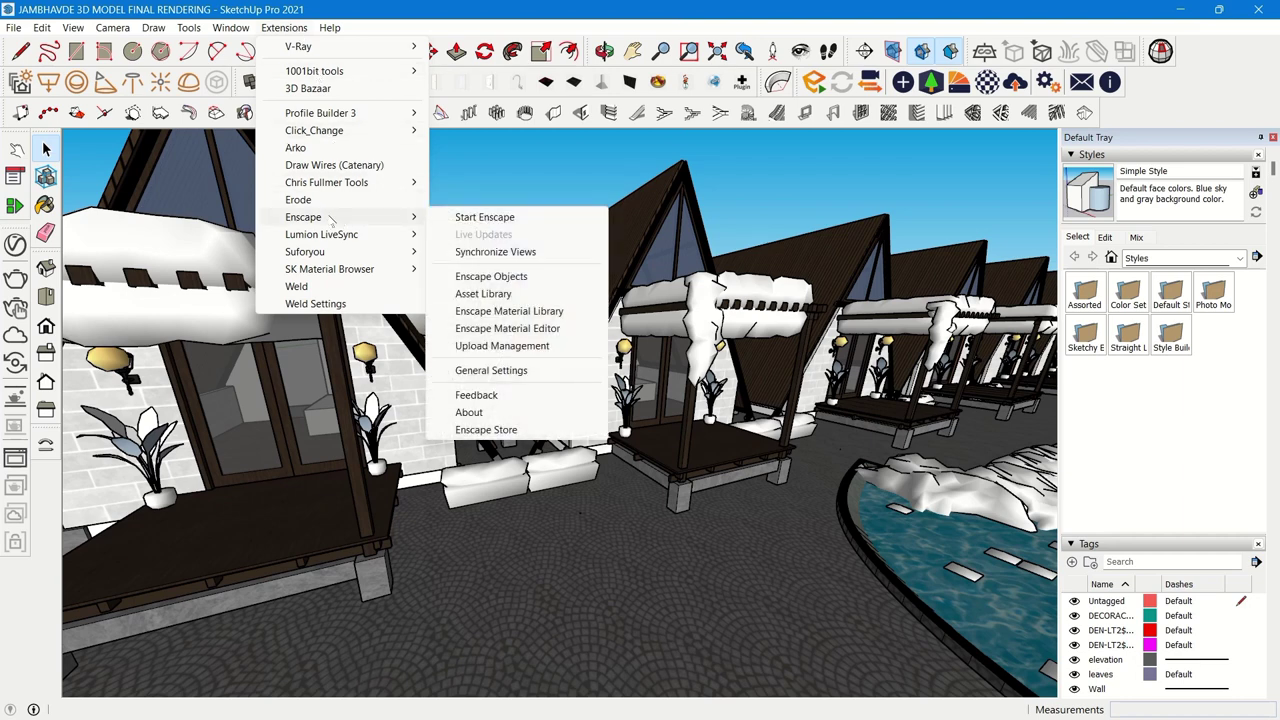
click(474, 297)
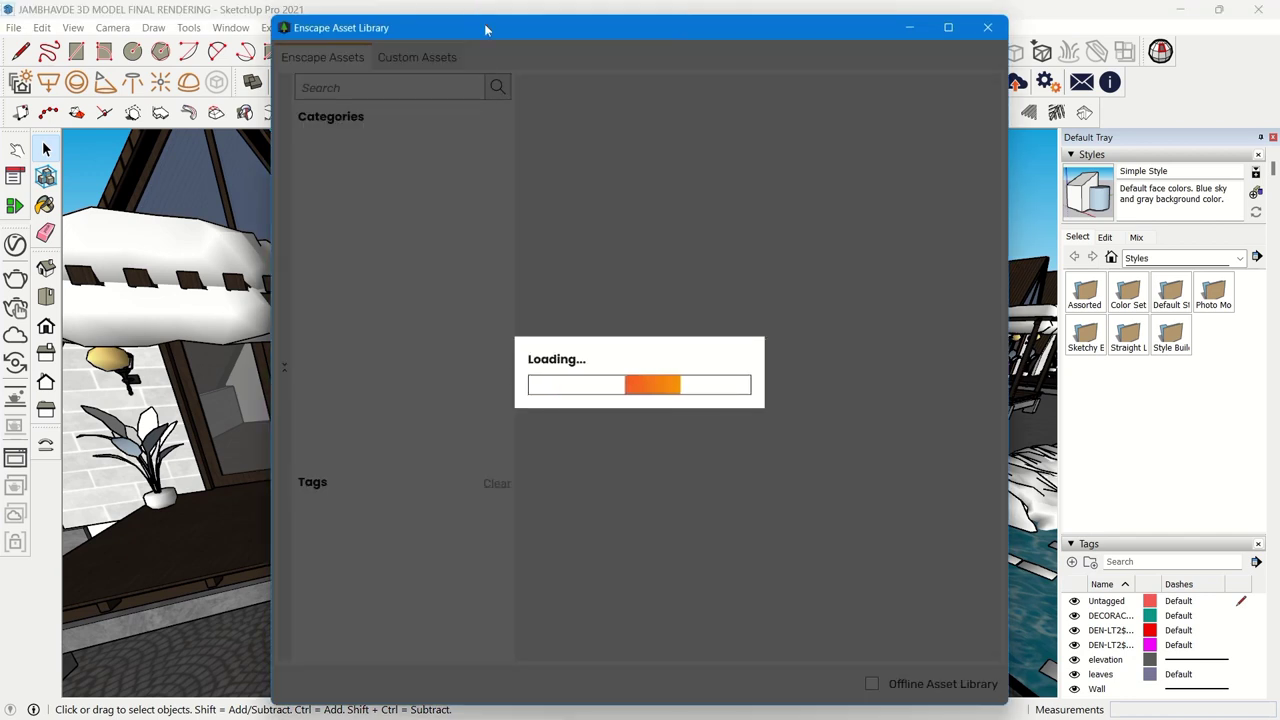
drag(485, 30, 323, 20)
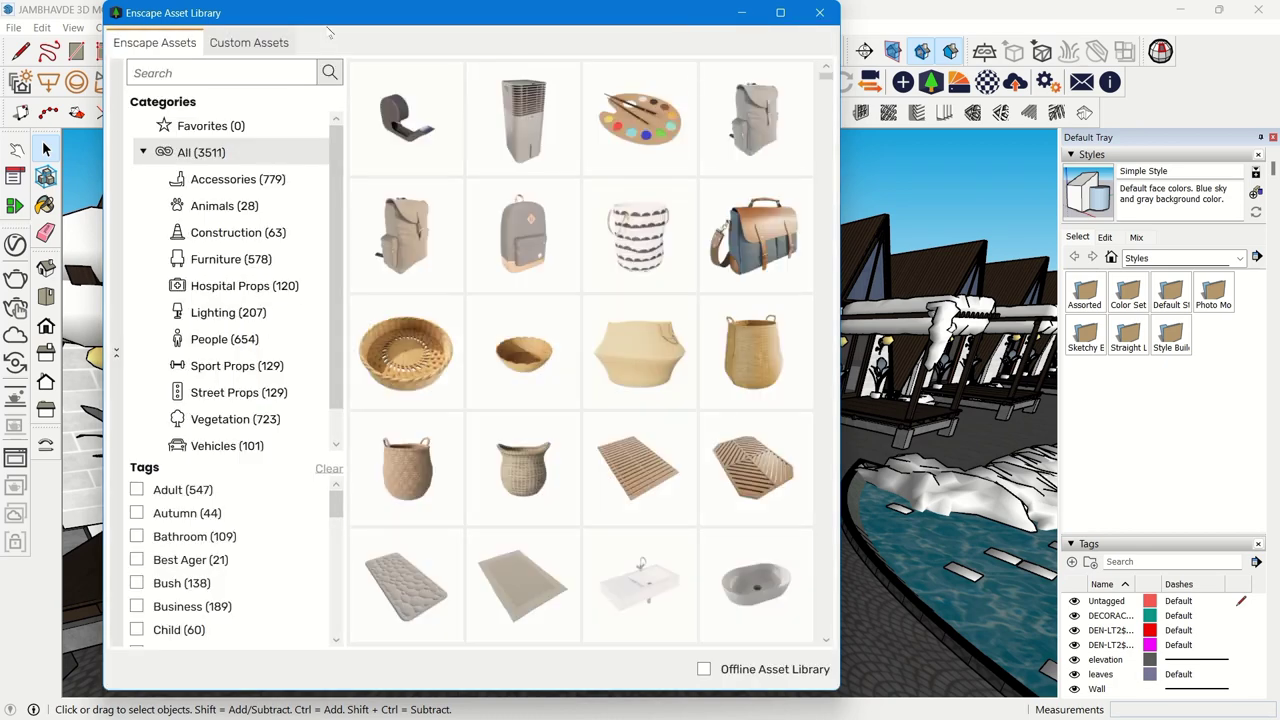
Step: Look through the Enscape assets across all categories, from baskets and bathroom fixtures to bowls and candle holders, and minimize the library
scroll(700, 390, down, 3)
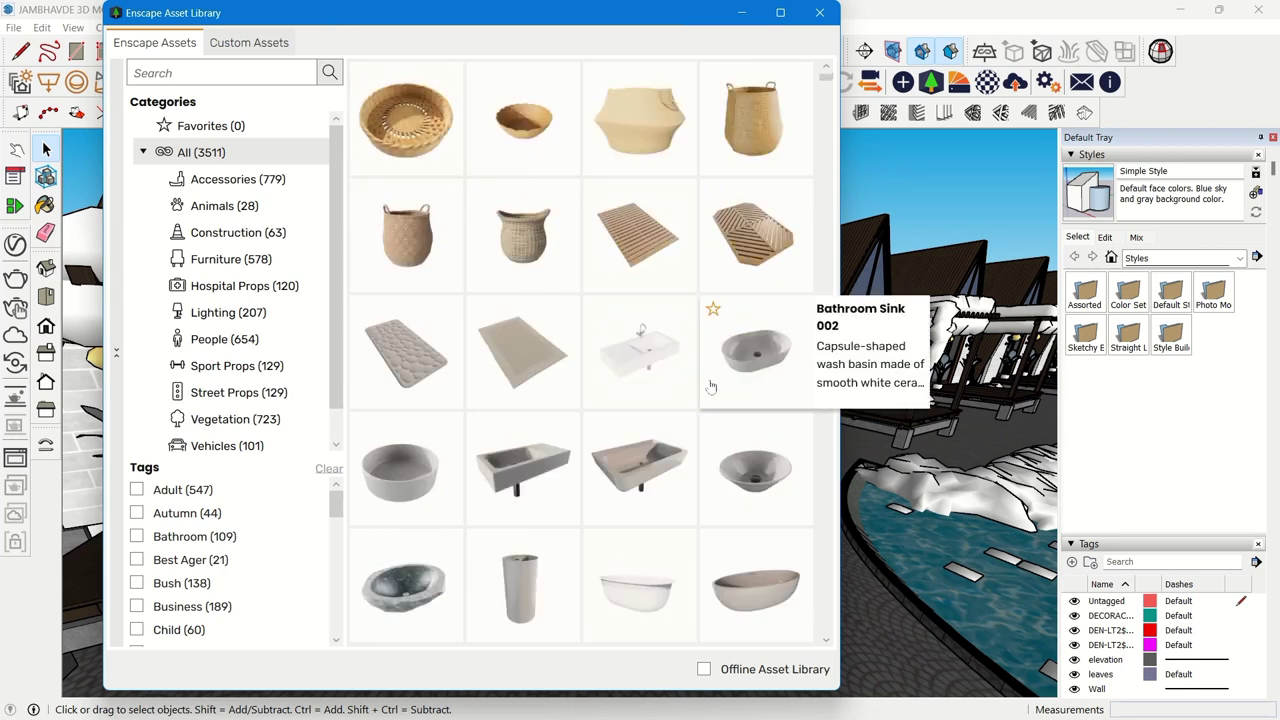
scroll(670, 382, down, 8)
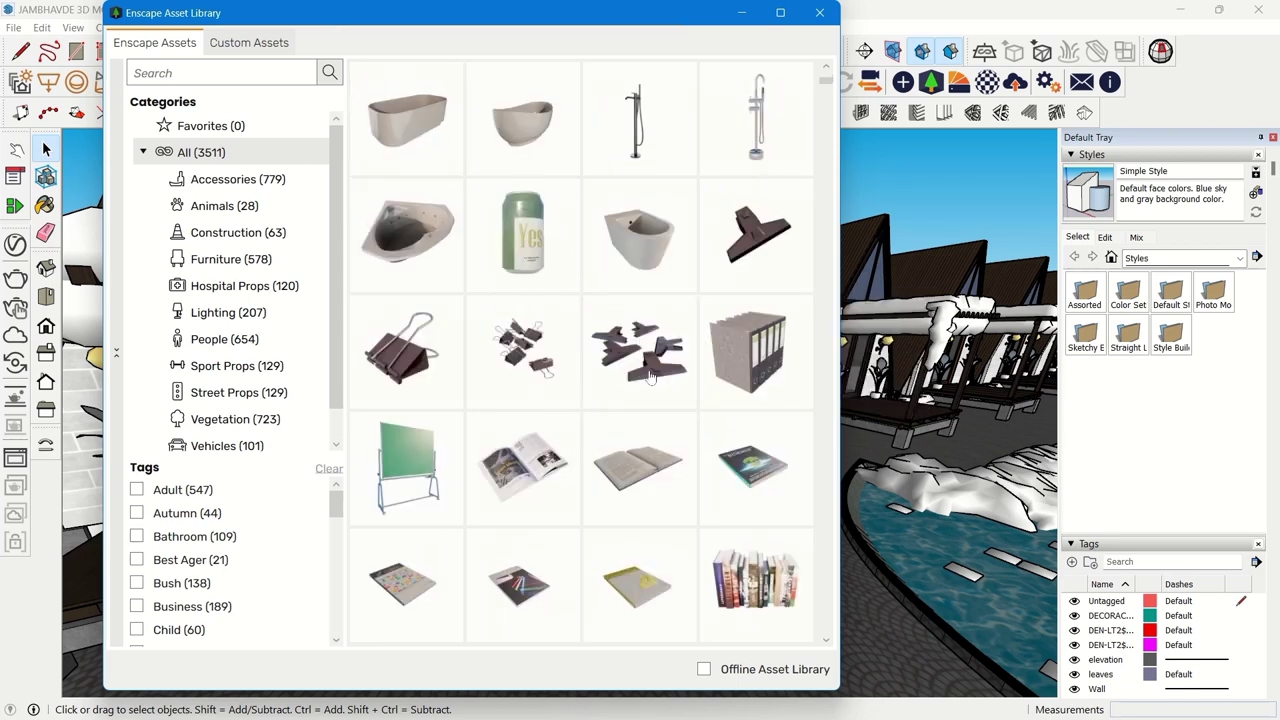
scroll(645, 378, down, 10)
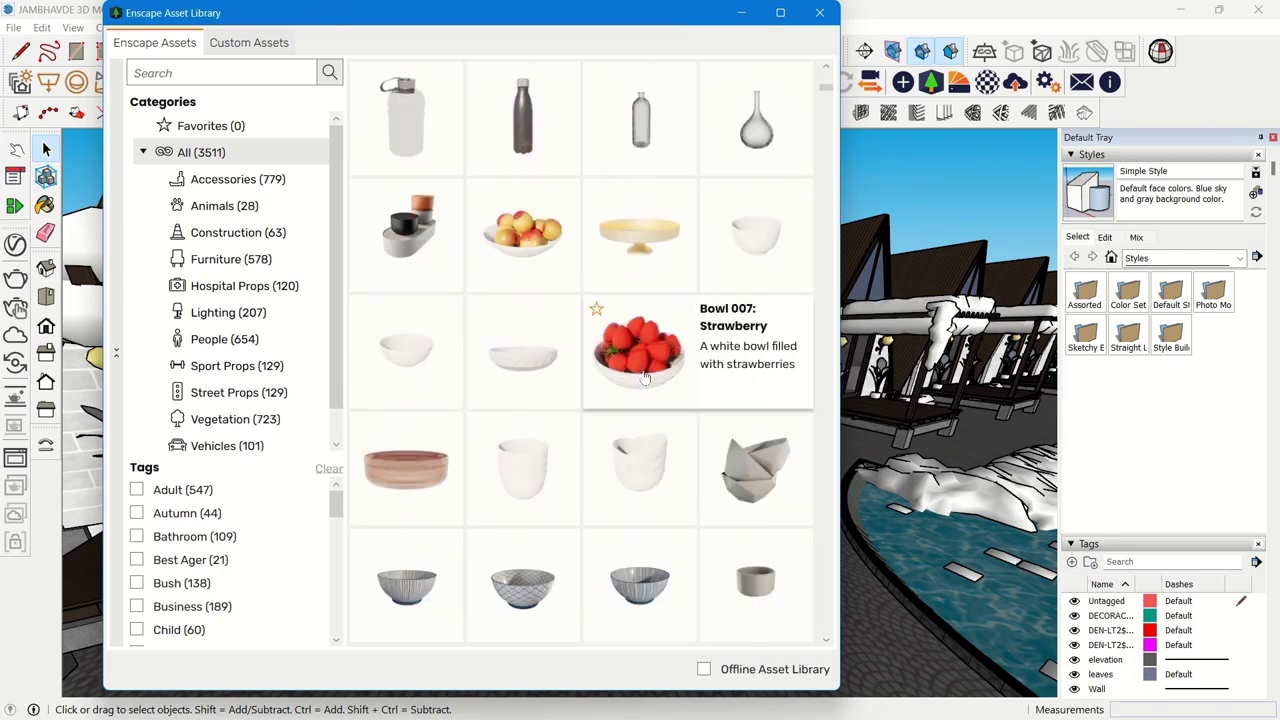
scroll(645, 370, down, 2)
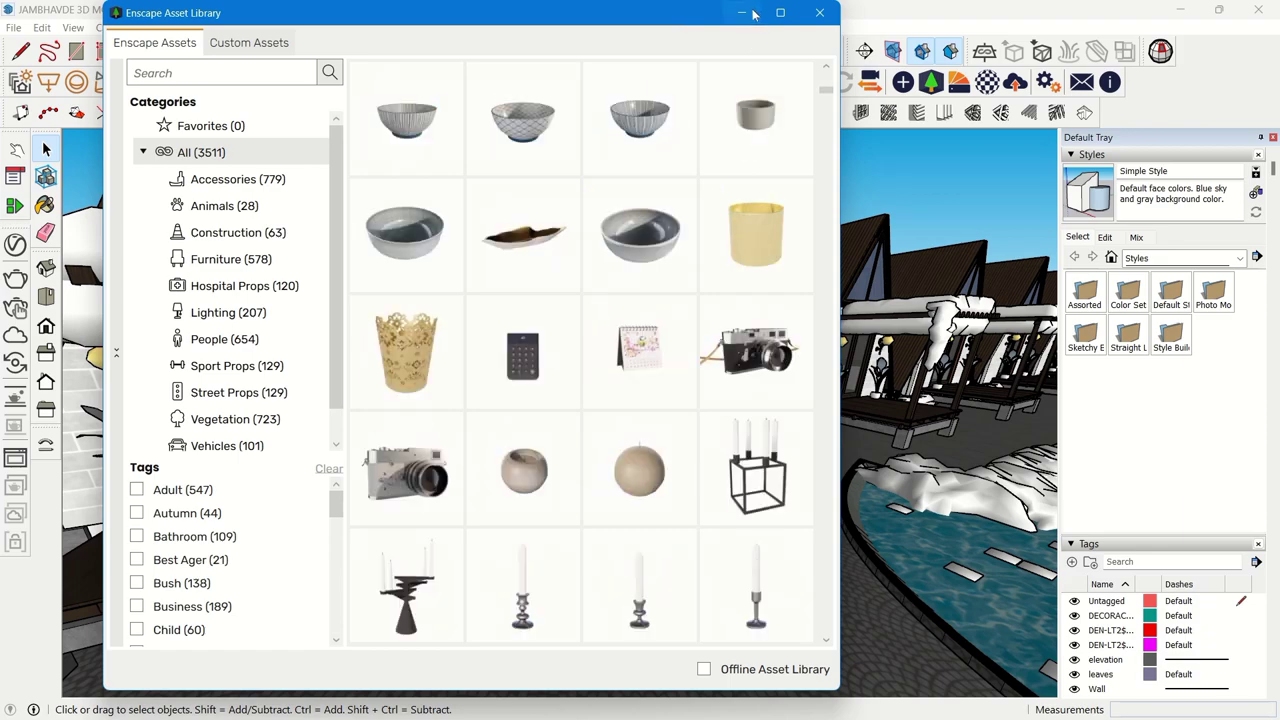
click(745, 13)
Step: Review the row of A-frame cottages together with the pools and gazebo, and minimize SketchUp
mouse_move(560, 500)
middle_down()
mouse_move(590, 510)
mouse_move(700, 490)
mouse_move(785, 403)
mouse_move(845, 390)
mouse_move(1220, 550)
middle_up()
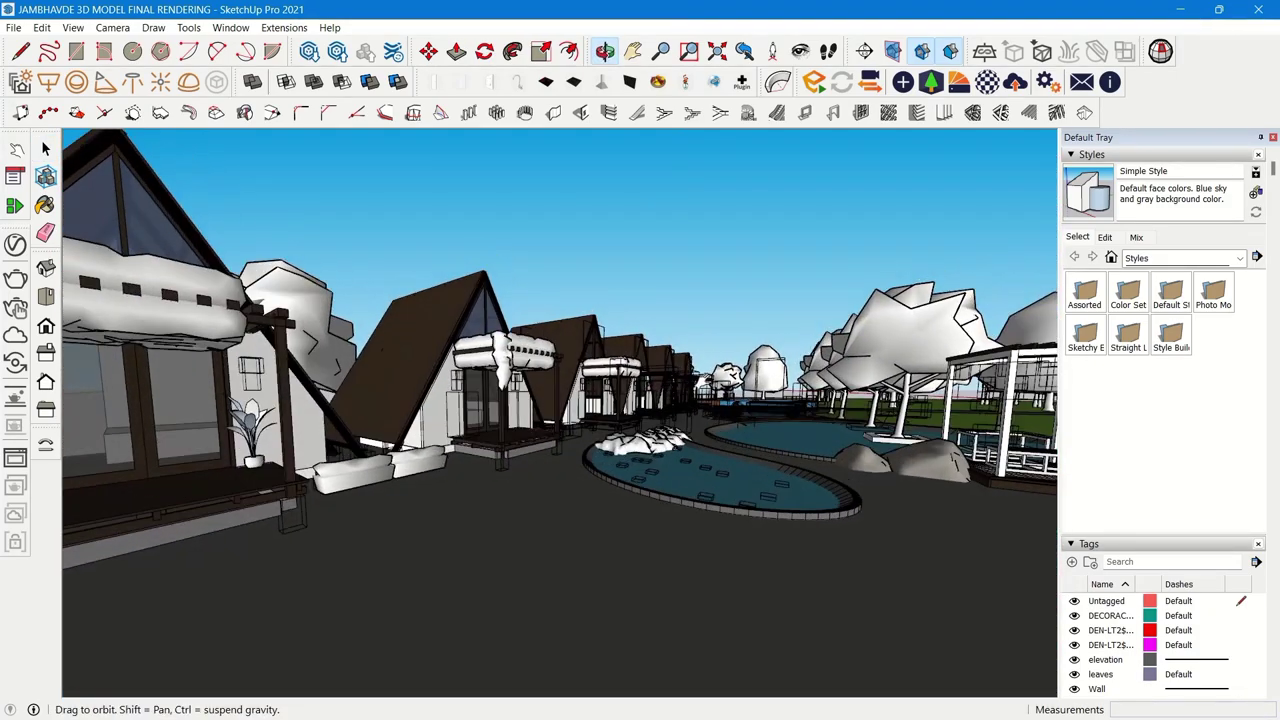
key(space)
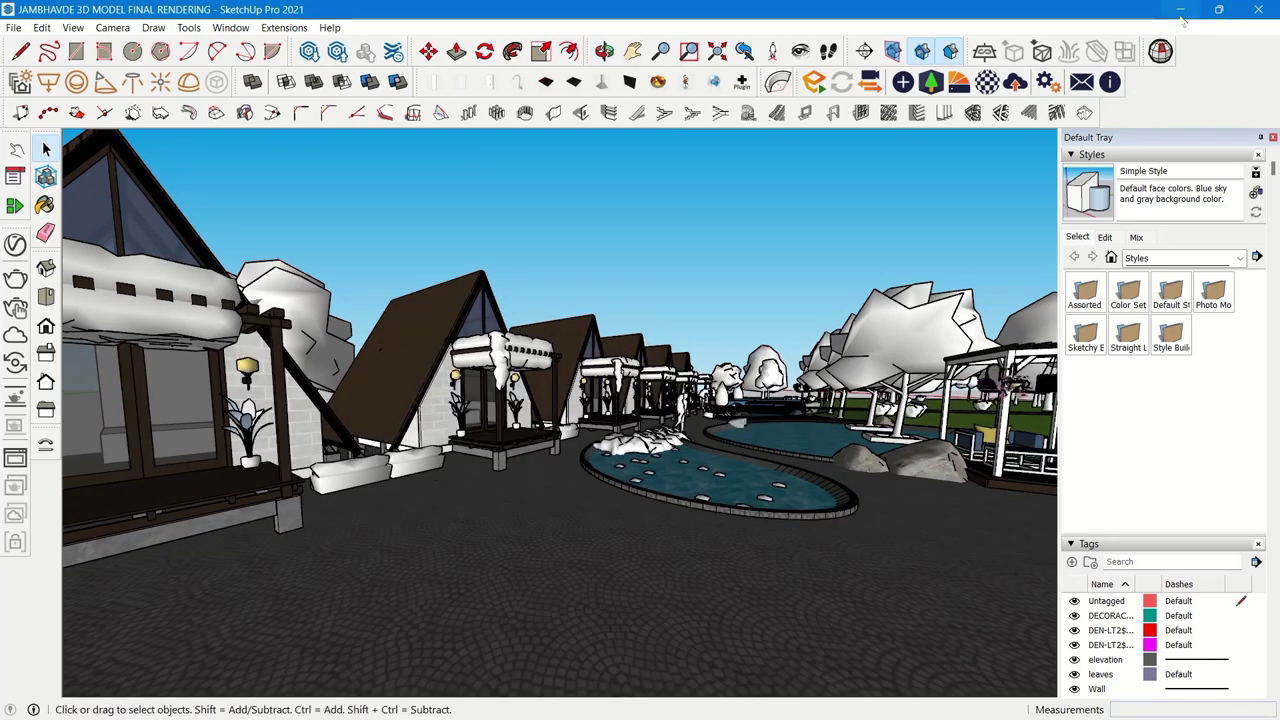
click(1181, 10)
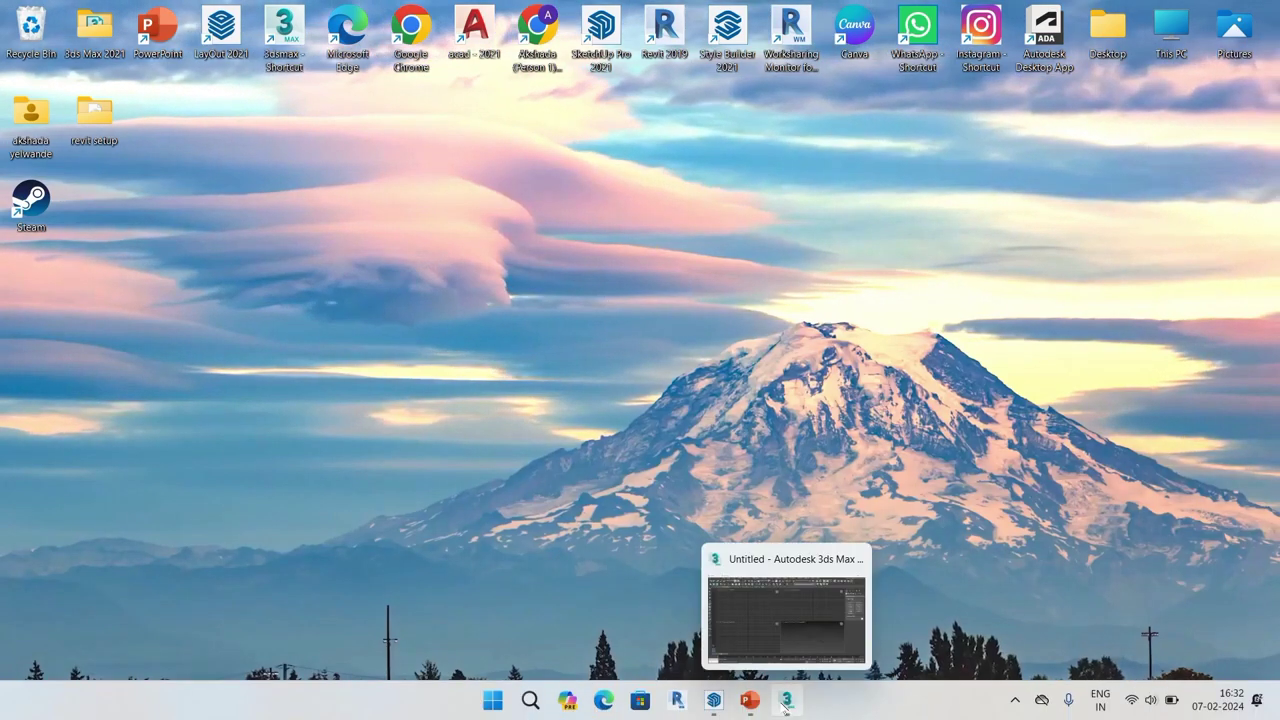
Step: Switch to 3ds Max and maximize the Perspective viewport
click(785, 704)
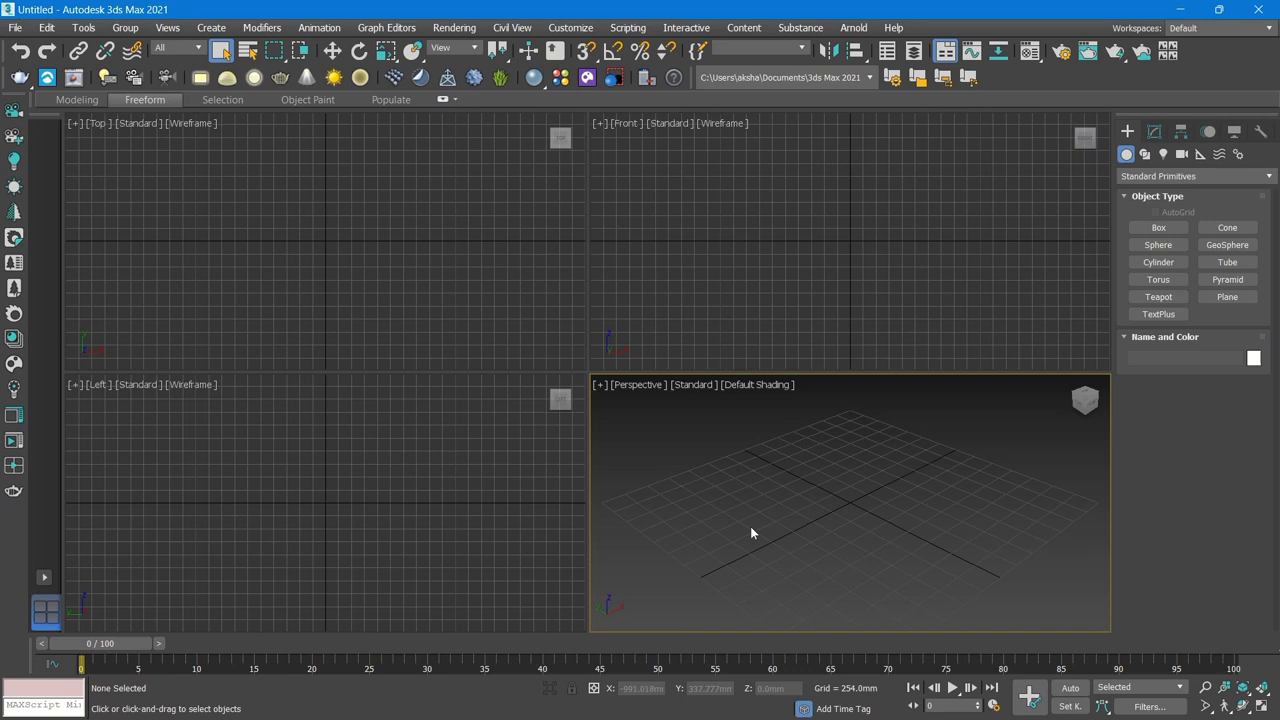
scroll(751, 532, up, 2)
key(alt+w)
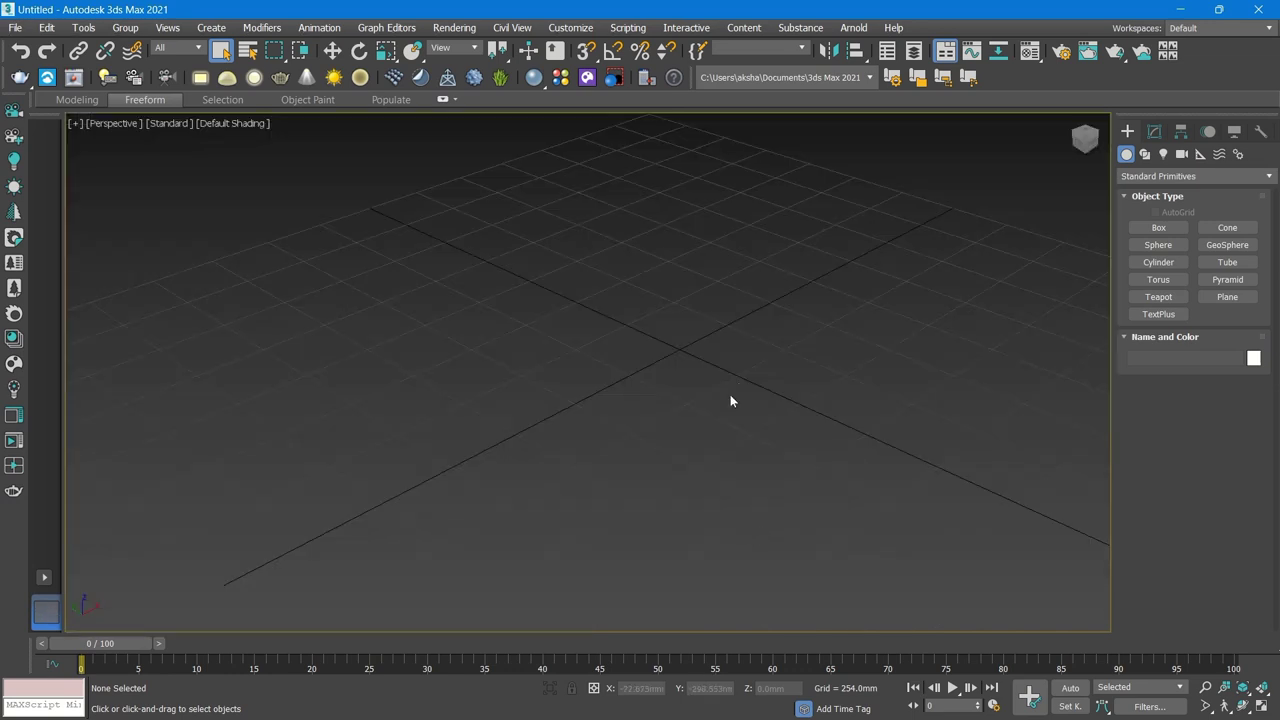
scroll(688, 466, down, 4)
Step: Reopen the Chaos Cosmos Browser, look through the downloaded assets once more, and minimize both the browser and 3ds Max
click(588, 78)
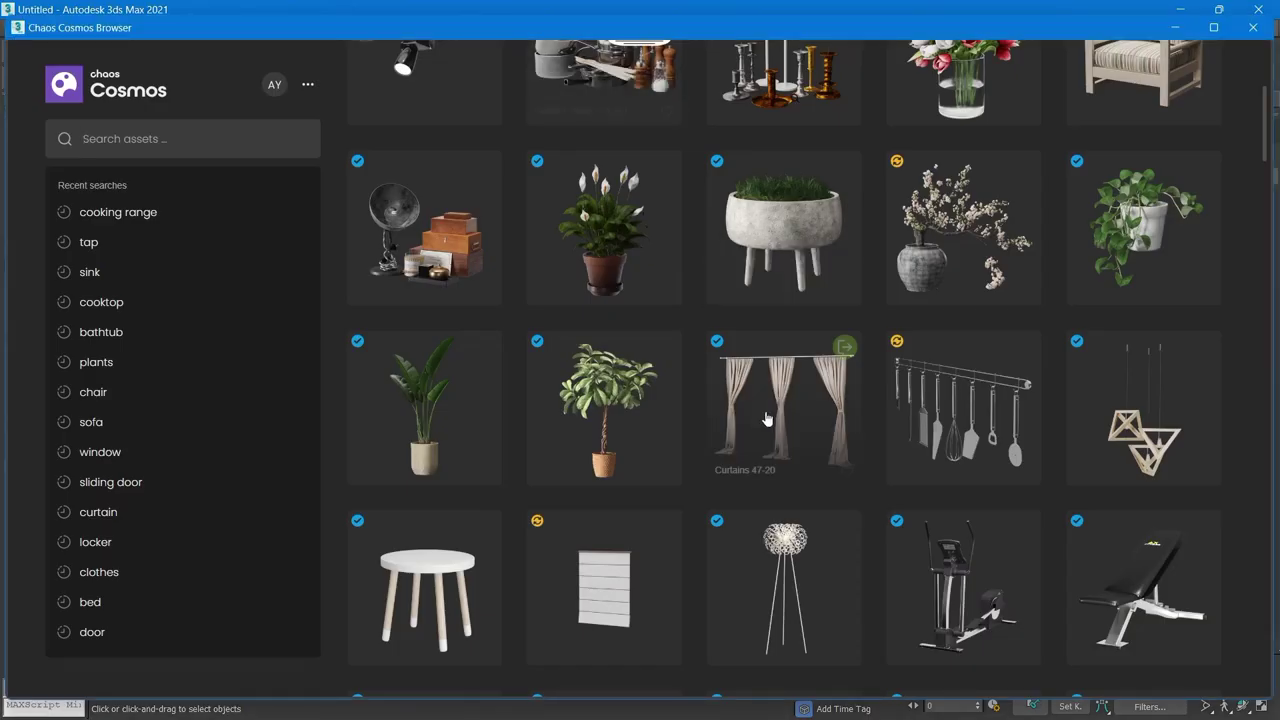
scroll(827, 500, down, 2)
scroll(827, 502, down, 1)
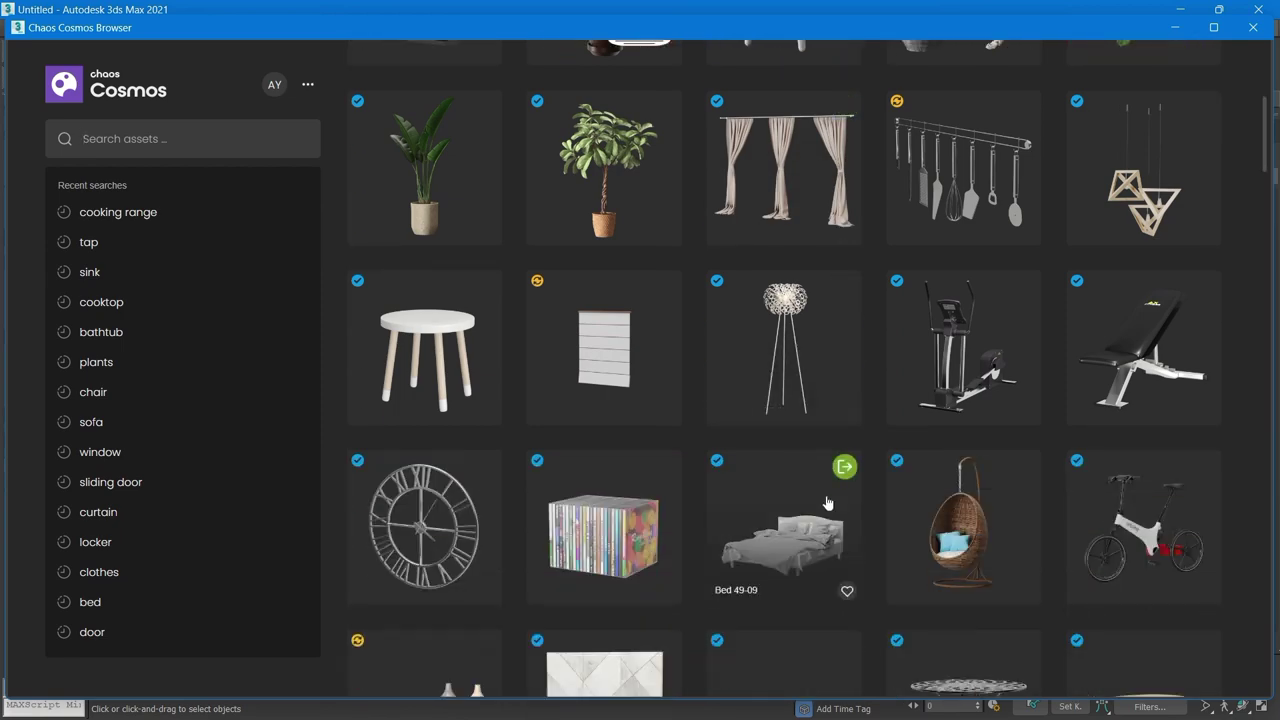
scroll(827, 502, up, 1)
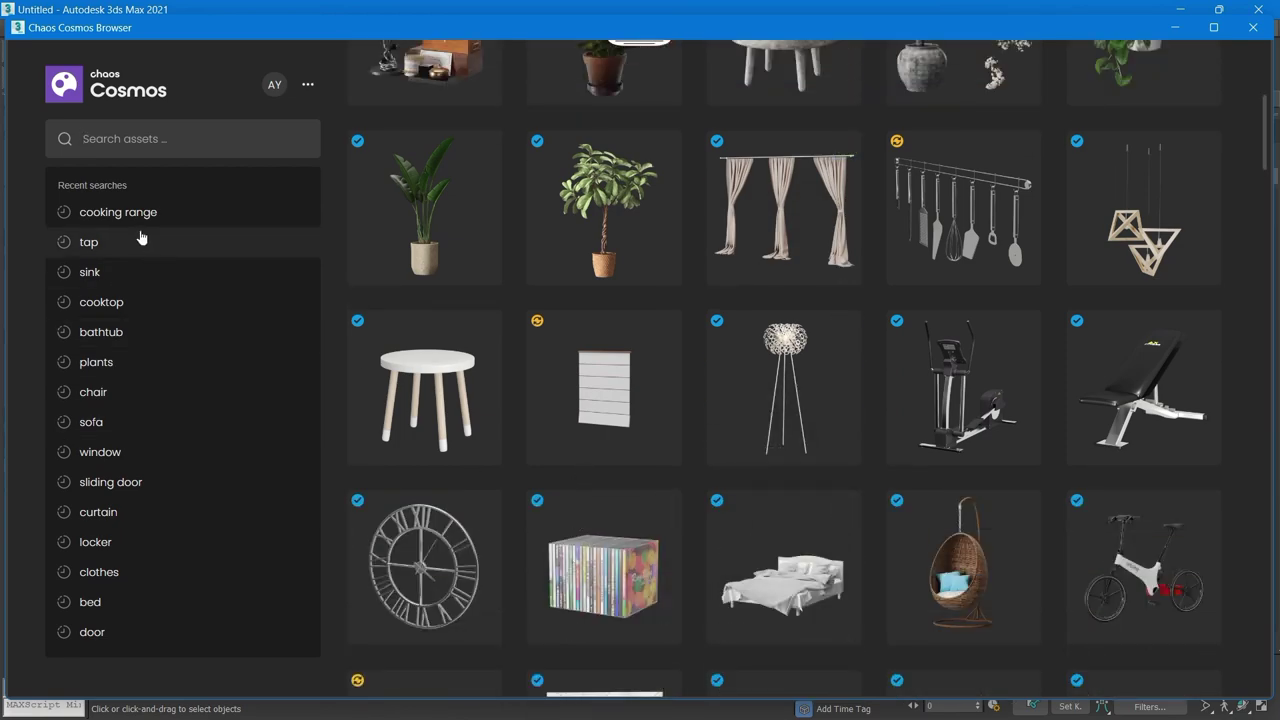
scroll(710, 520, up, 1)
scroll(710, 520, up, 3)
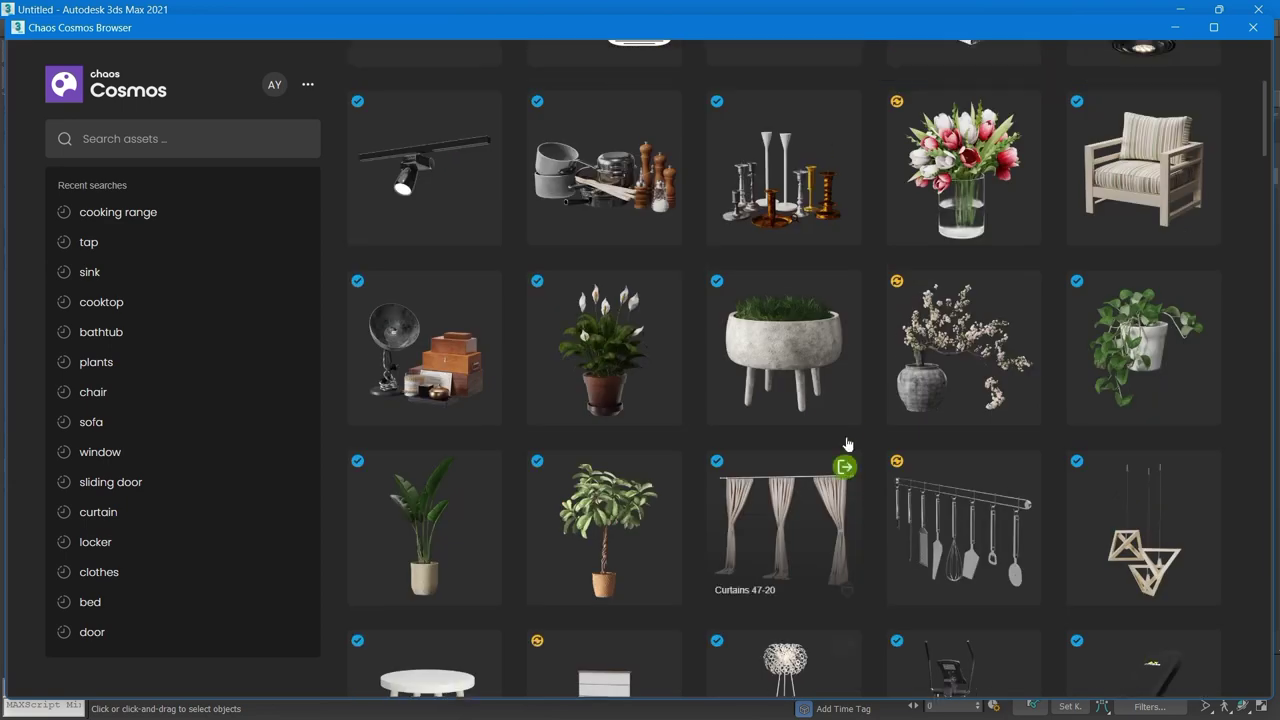
click(1176, 27)
click(1185, 14)
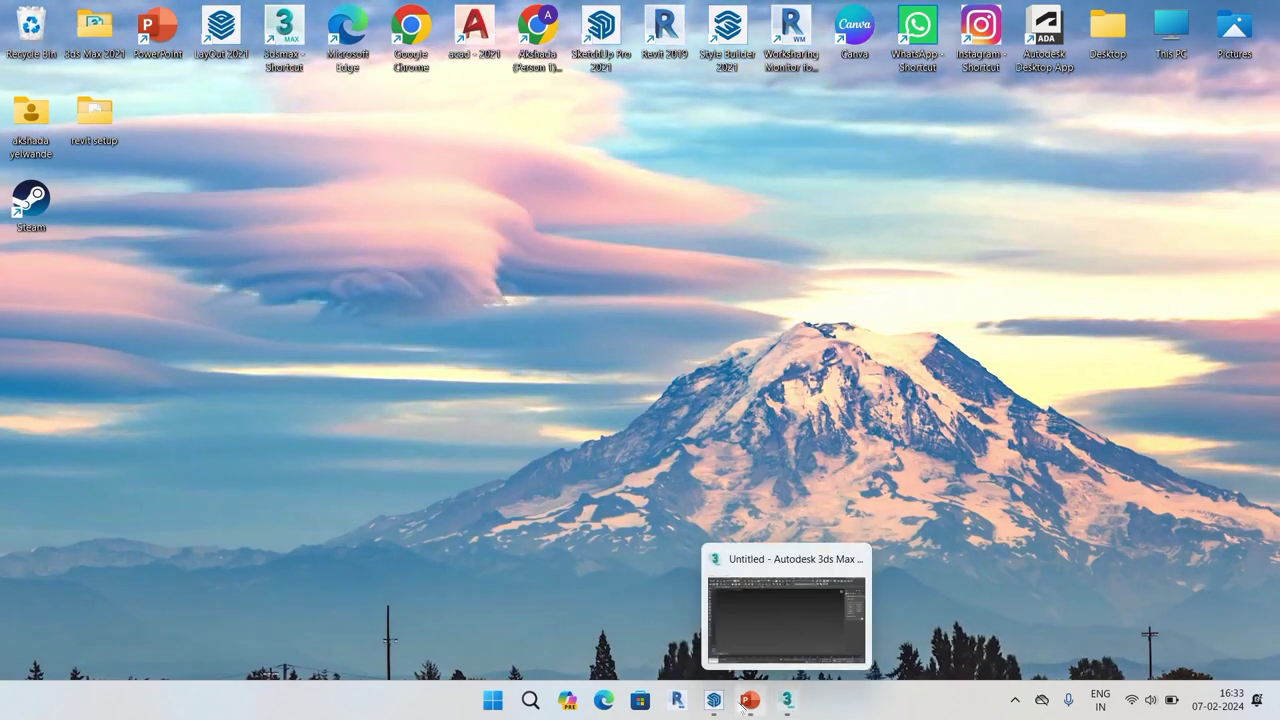
Step: Switch to SketchUp and frame a perspective view of the A-frame cottages with both pools and the gazebo
click(713, 700)
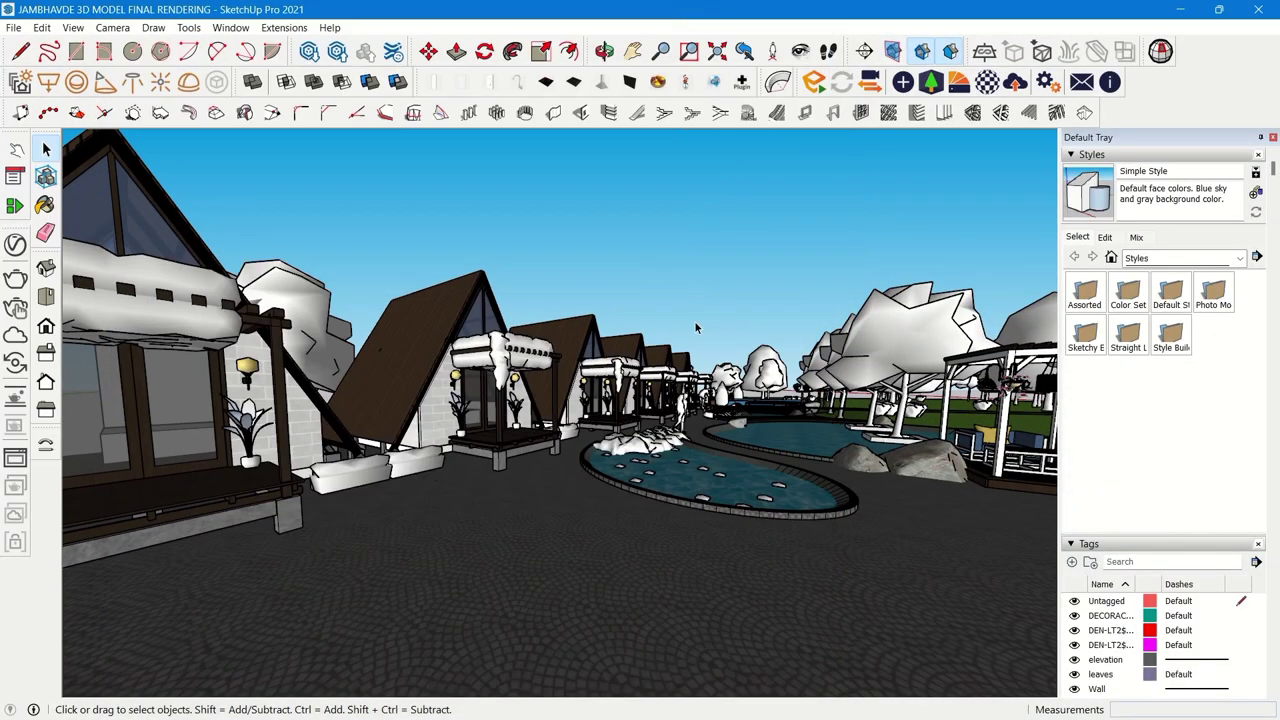
middle_drag(695, 327, 551, 352)
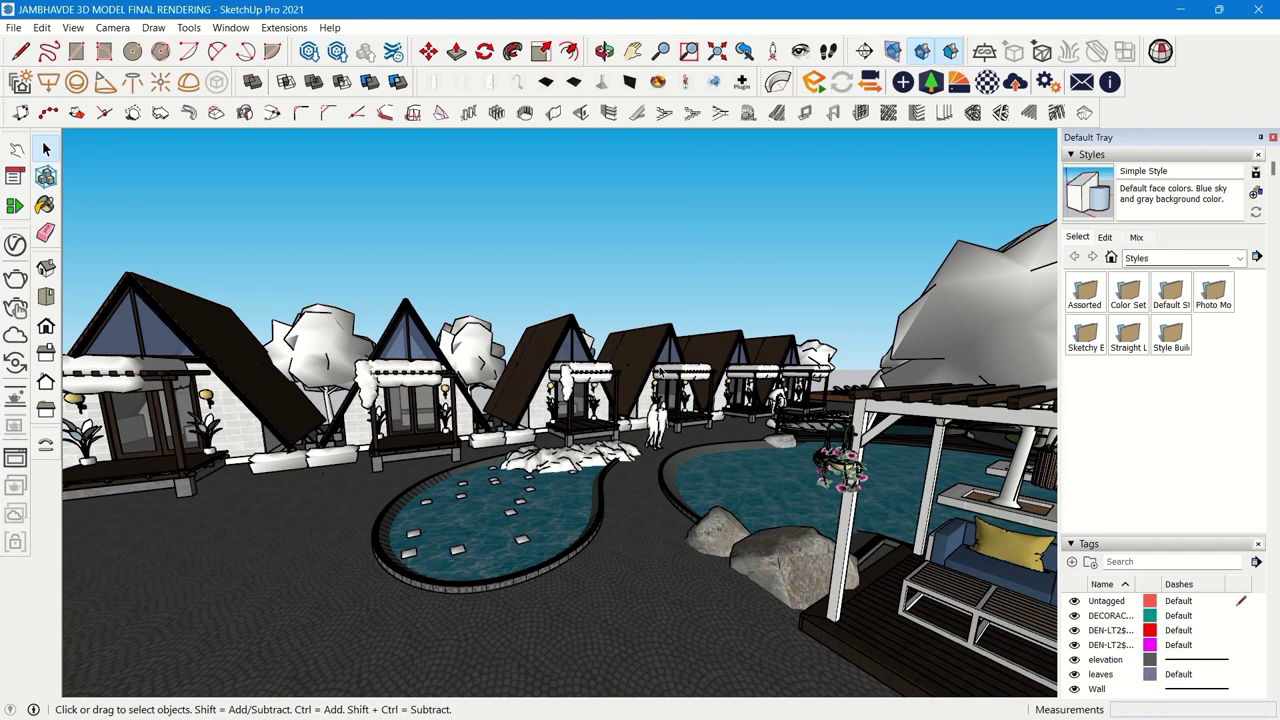
middle_drag(659, 372, 788, 367)
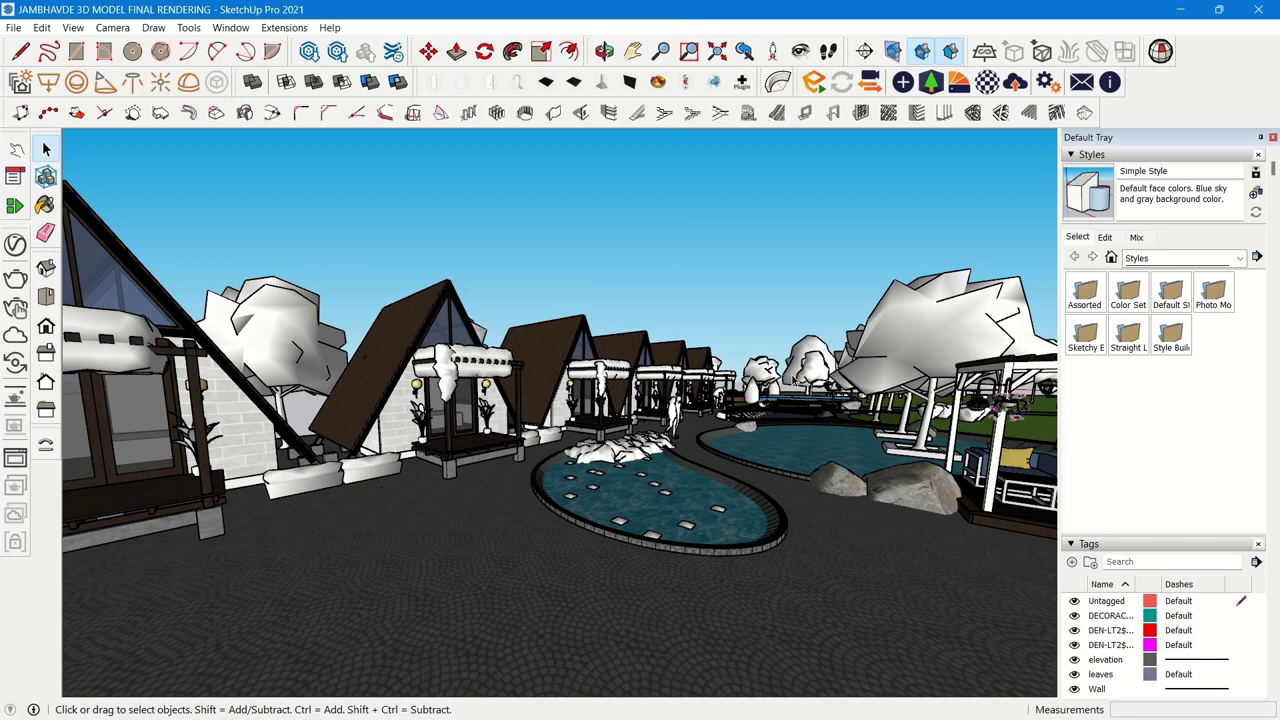
middle_drag(560, 400, 640, 388)
Step: Start the Enscape renderer for the framed view of the resort model
click(284, 27)
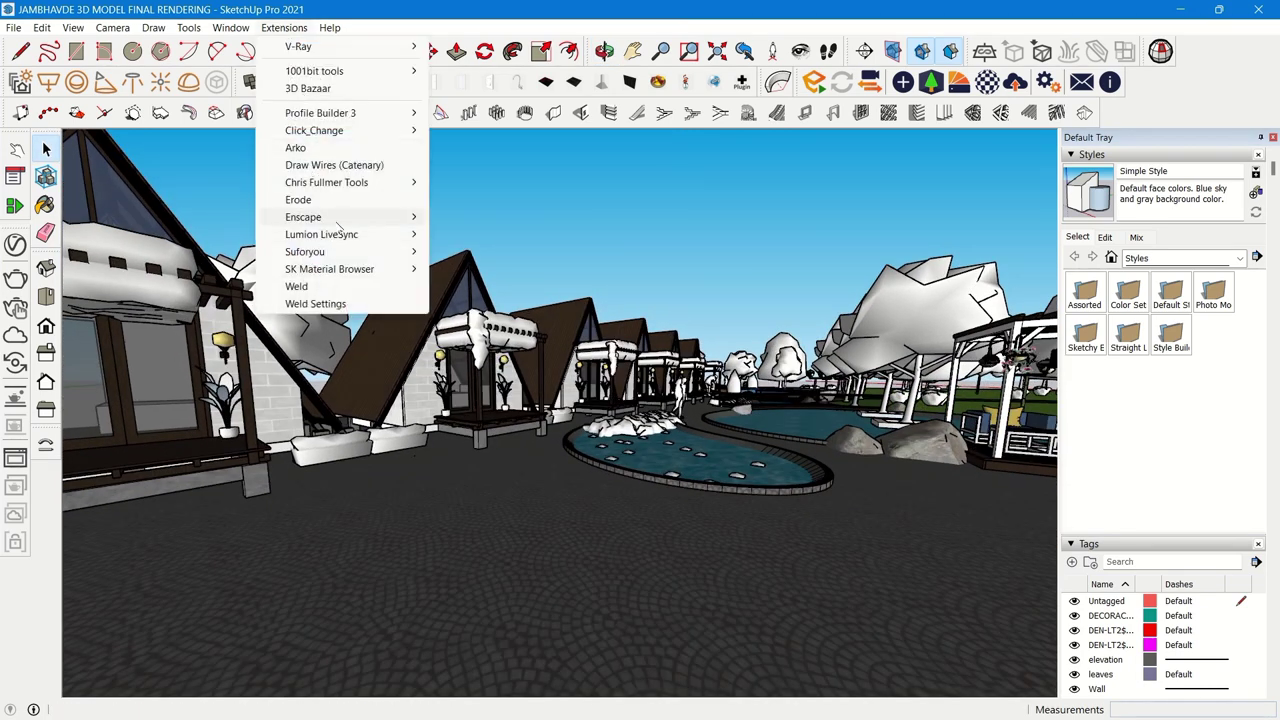
mouse_move(340, 217)
click(462, 216)
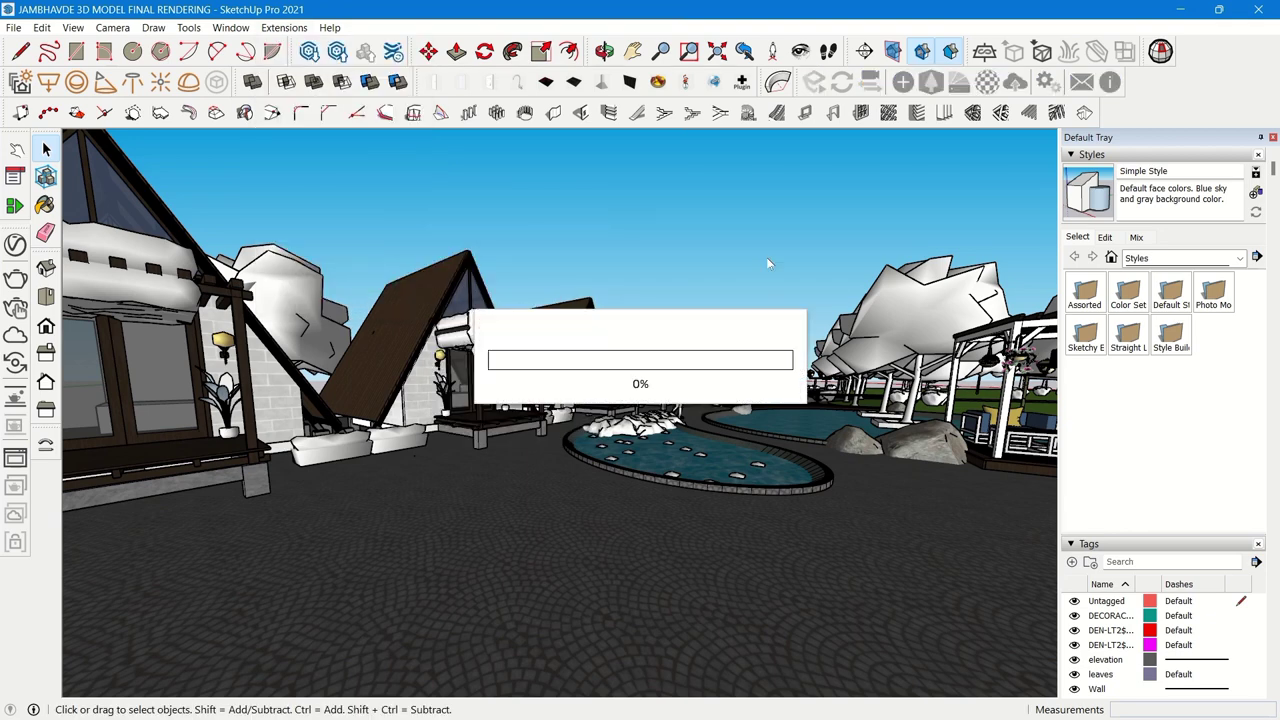